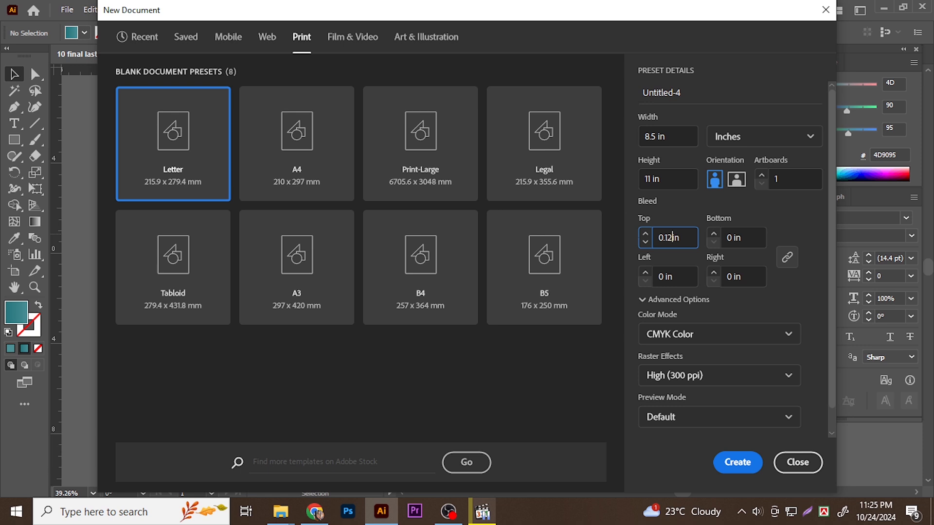
Step: Create a Letter print document with a 0.125 in bleed on all sides, RGB Color mode and Screen (72 ppi) raster effects
left_click(749, 237)
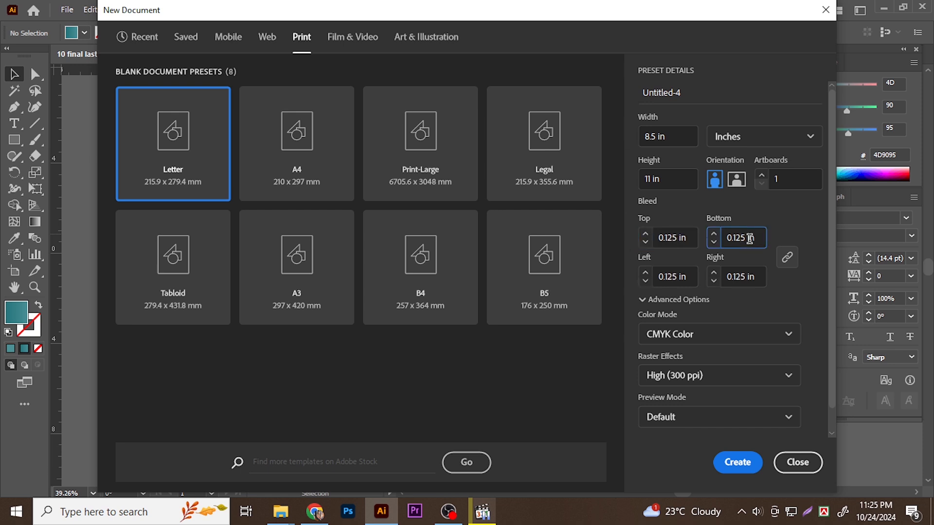
left_click(647, 335)
left_click(691, 362)
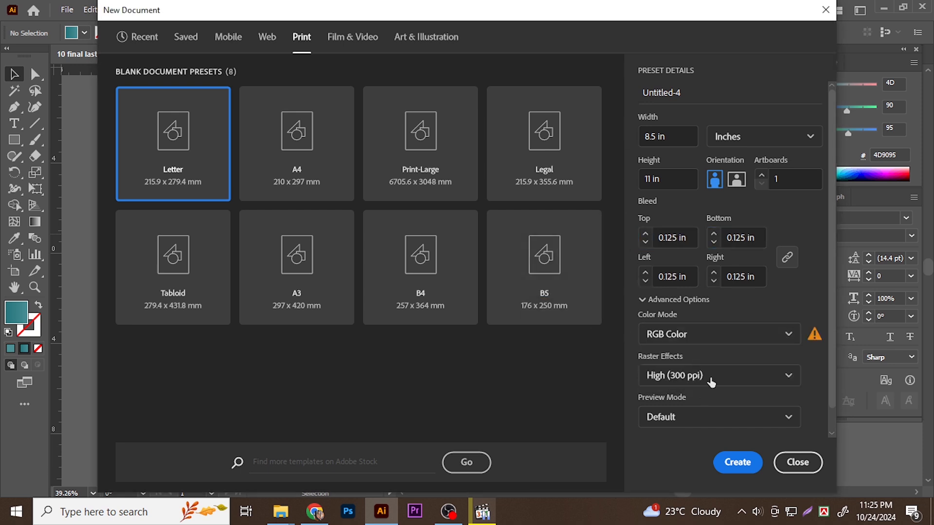
left_click(703, 375)
left_click(683, 445)
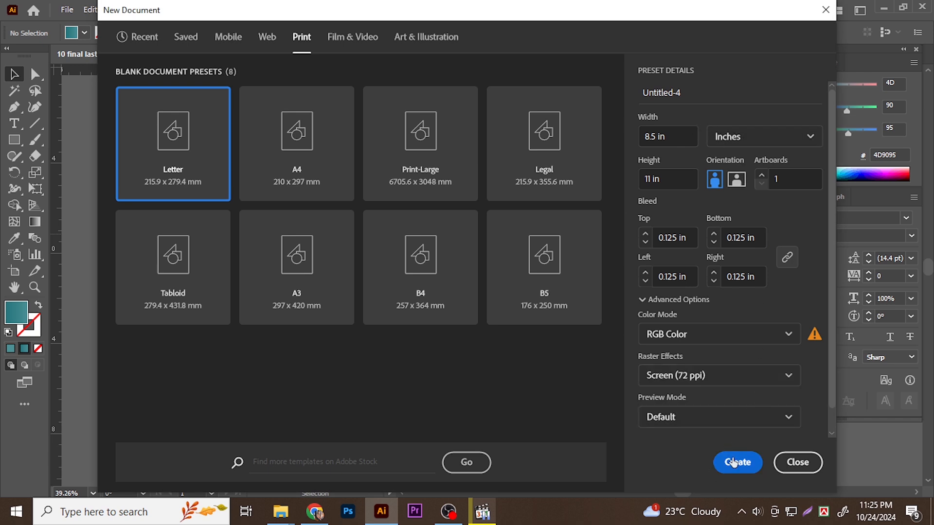
left_click(734, 459)
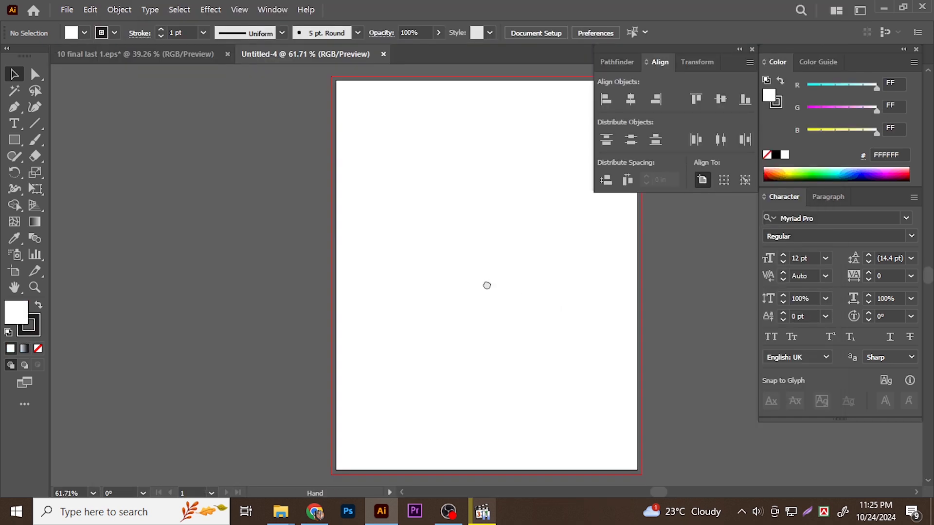
Step: Draw a white rectangle that covers the whole artboard out to the bleed edges and centre it vertically on the page
left_click(13, 141)
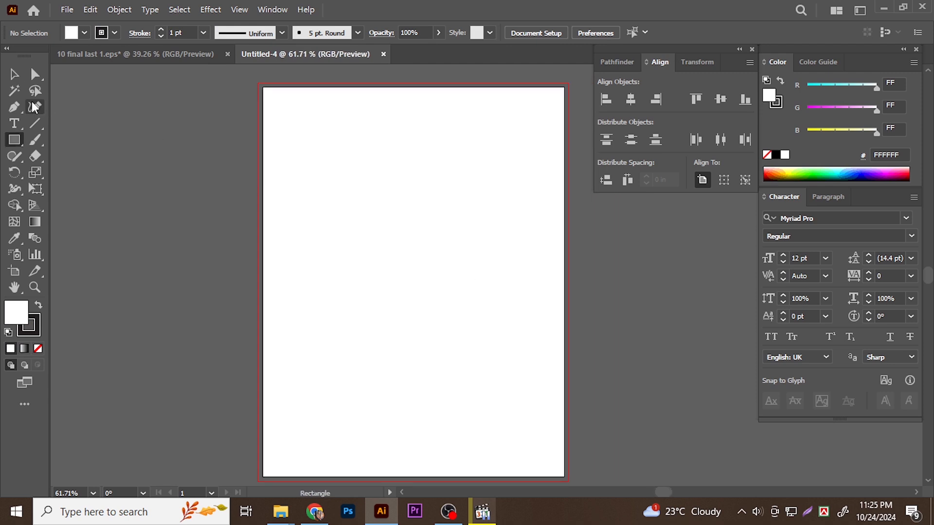
left_click_drag(256, 83, 568, 433)
left_click(14, 74)
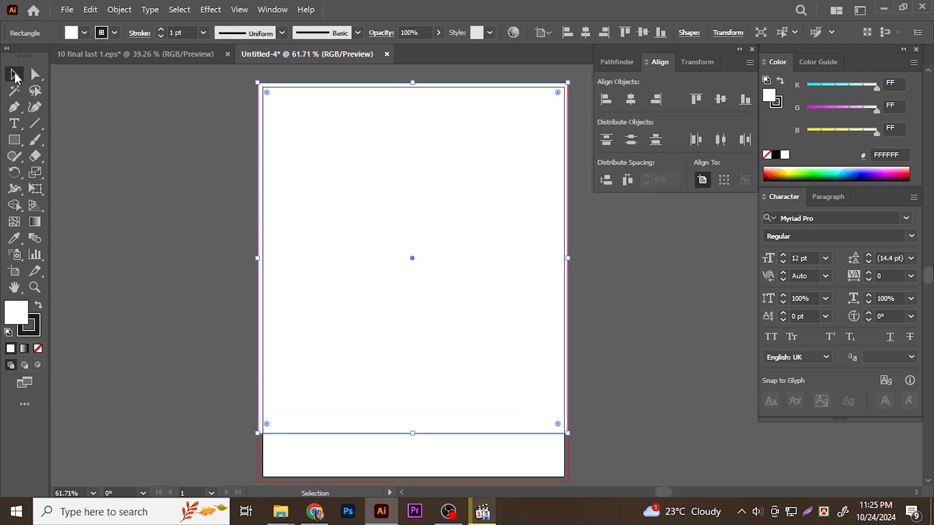
left_click(659, 32)
left_click(641, 32)
left_click_drag(436, 107, 438, 152)
scroll(452, 184, "up", 2)
left_click_drag(425, 357, 290, 218)
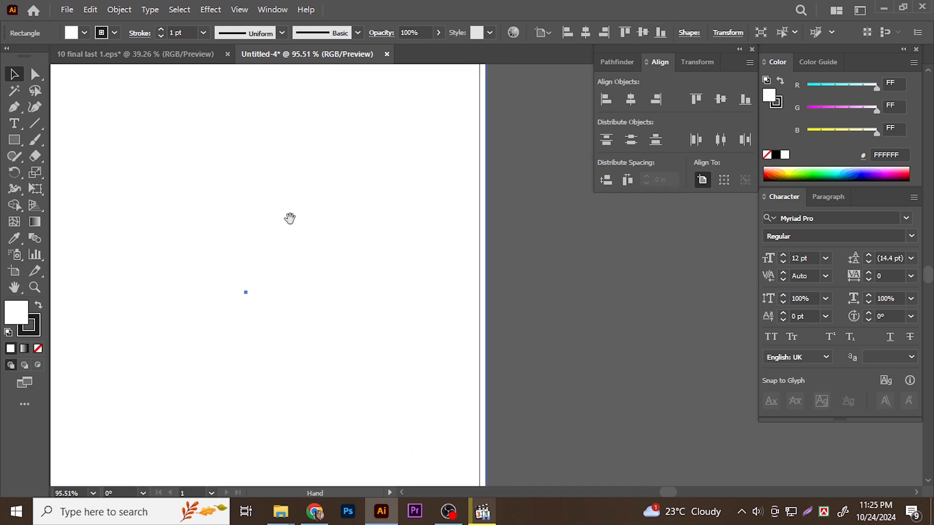
scroll(477, 244, "up", 3)
mouse_move(479, 241)
left_mouse_down()
mouse_move(467, 239)
mouse_move(477, 240)
left_mouse_up()
scroll(358, 255, "down", 5)
left_click_drag(303, 323, 320, 359)
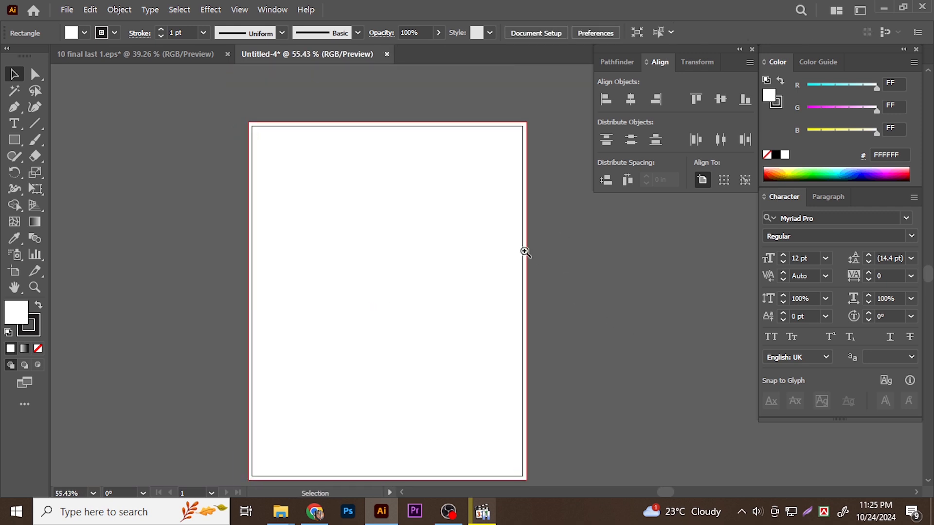
left_click(36, 348)
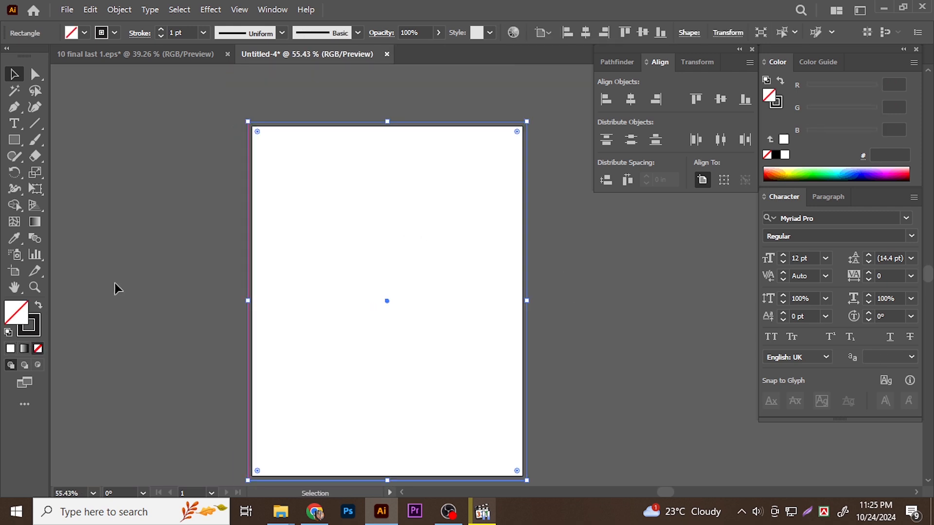
left_click(121, 276)
left_click_drag(184, 215, 178, 256)
key("ctrl+z")
left_click(152, 206)
Step: Draw a wide rectangle across the page's left edge and shift its lower-right corner inward to slant that side
left_click(15, 141)
left_click_drag(279, 257, 266, 234)
left_click_drag(183, 204, 419, 319)
left_click(37, 74)
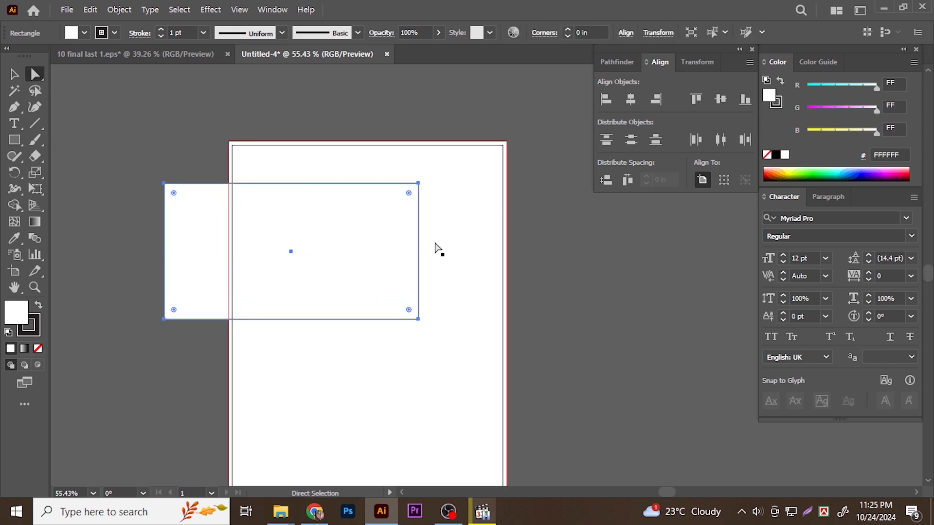
left_click(418, 319)
left_click_drag(418, 319, 392, 319)
left_click(67, 77)
Step: Move the slanted shape slightly farther left on the page
left_click(15, 74)
left_click_drag(195, 225, 161, 221)
left_click(651, 258)
left_click_drag(331, 245, 382, 247)
left_click(495, 262)
left_click_drag(473, 275, 467, 293)
Step: Draw a shorter rectangle overlapping the first shape and extending past the page's right edge, and slant its left side by moving the upper-left corner inward
left_click(15, 140)
scroll(542, 299, "up", 1)
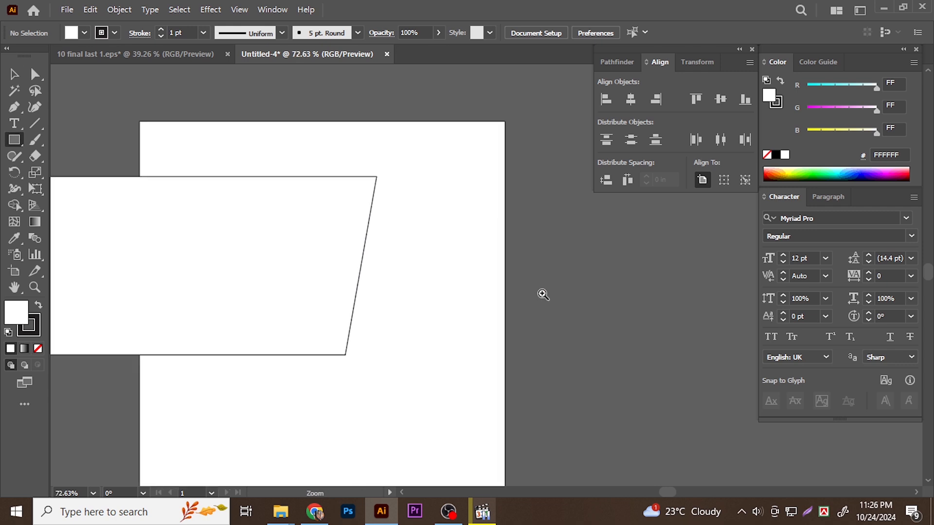
left_click_drag(535, 196, 321, 314)
left_click(34, 74)
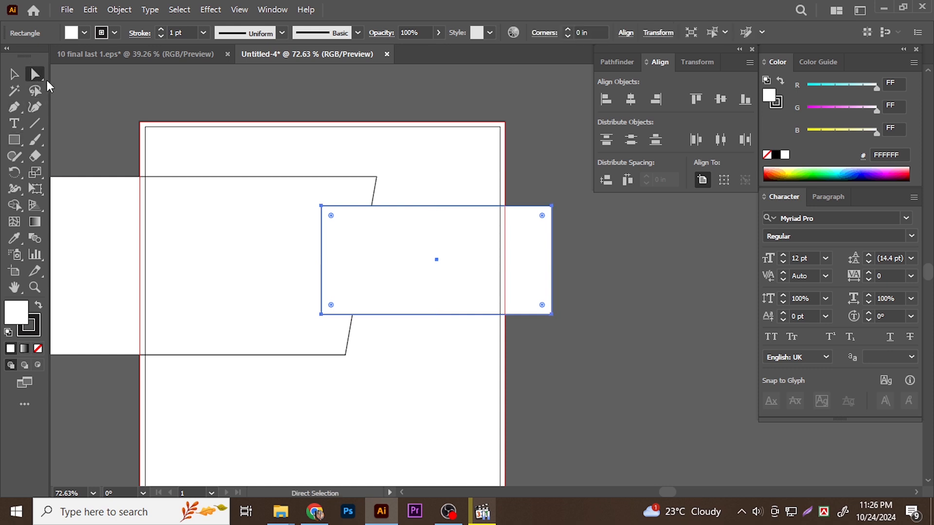
scroll(263, 190, "up", 1)
left_click(471, 146)
left_click_drag(320, 237, 340, 237)
left_click(653, 289)
left_click_drag(378, 291, 383, 285)
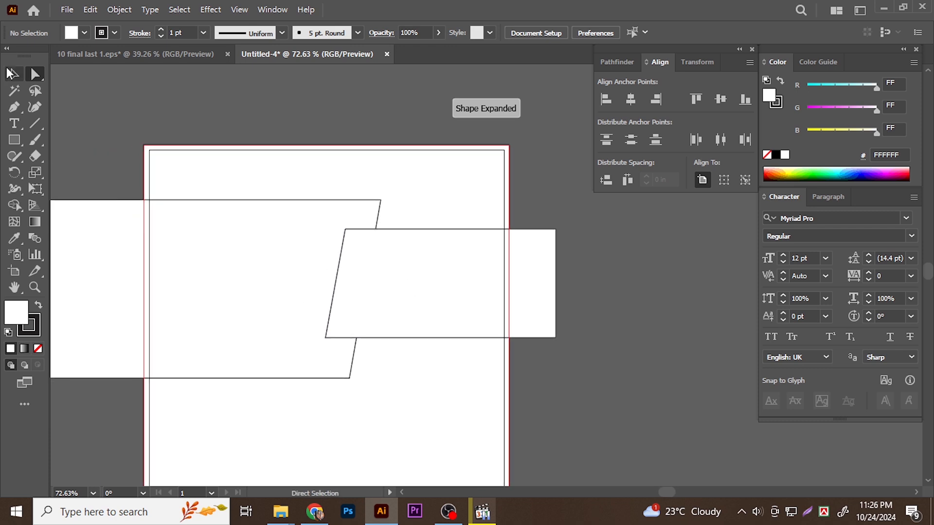
Step: Select both slanted shapes together and nudge them upward on the page
left_click(11, 73)
left_click_drag(282, 241, 326, 234)
left_click(246, 284)
left_click(479, 285, "shift")
key("shift+Up")
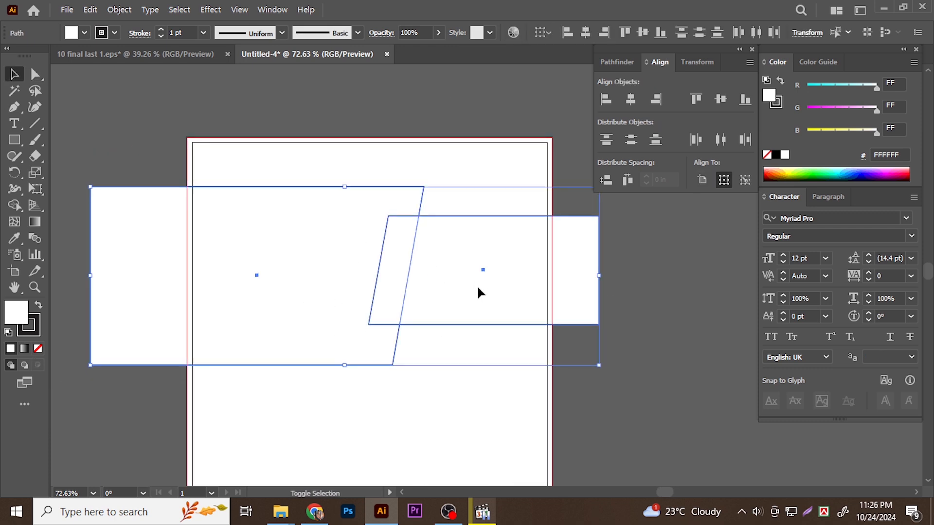
key("Up")
key("Up")
key("Up")
key("Up")
key("Up")
left_click(652, 298)
Step: Trim off the parts of both slanted shapes outside the page's bleed edges with the Shape Builder
left_click(167, 184)
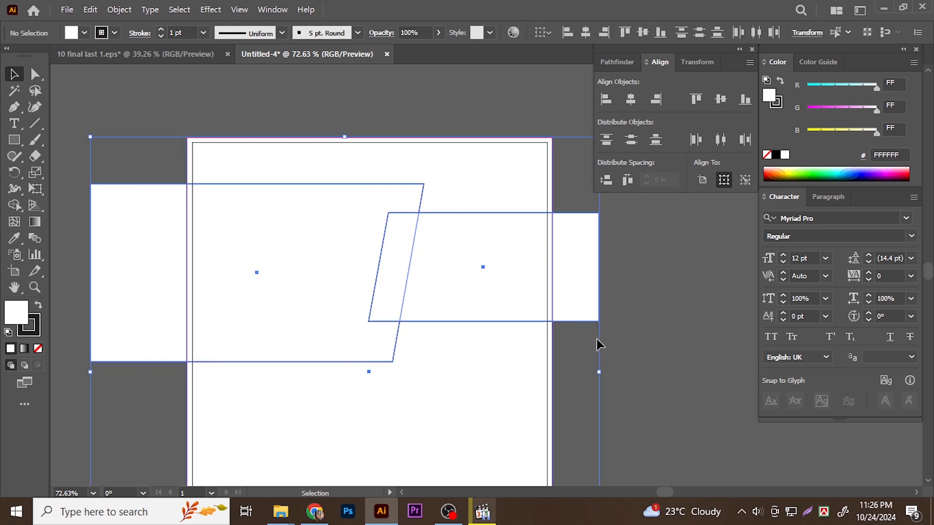
left_click(21, 209)
left_click(129, 251, "alt")
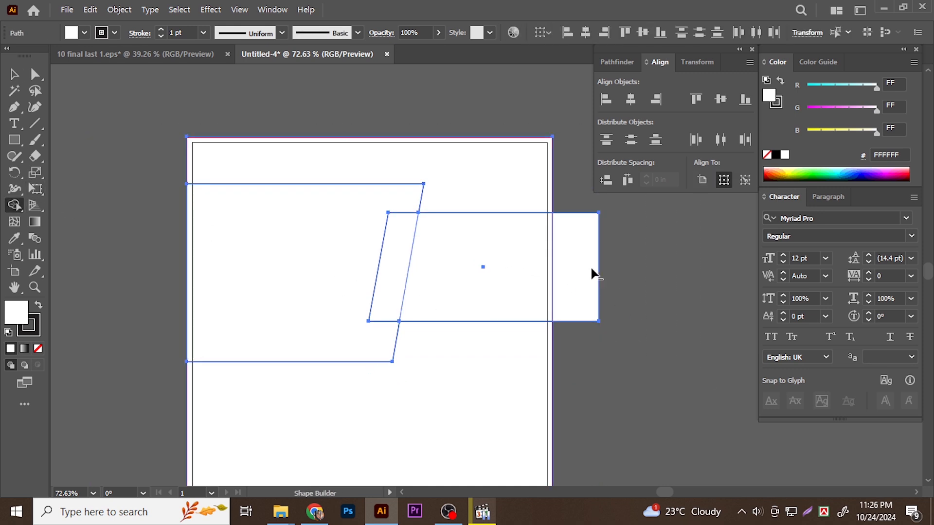
left_click(589, 268, "alt")
left_click(668, 283, "ctrl")
Step: Fill the right slanted shape with the blue 667EE0
mouse_move(485, 236)
left_mouse_down()
mouse_move(471, 242)
mouse_move(482, 241)
left_mouse_up()
key("v")
left_click(482, 243)
left_click(848, 171)
left_click_drag(856, 132, 866, 129)
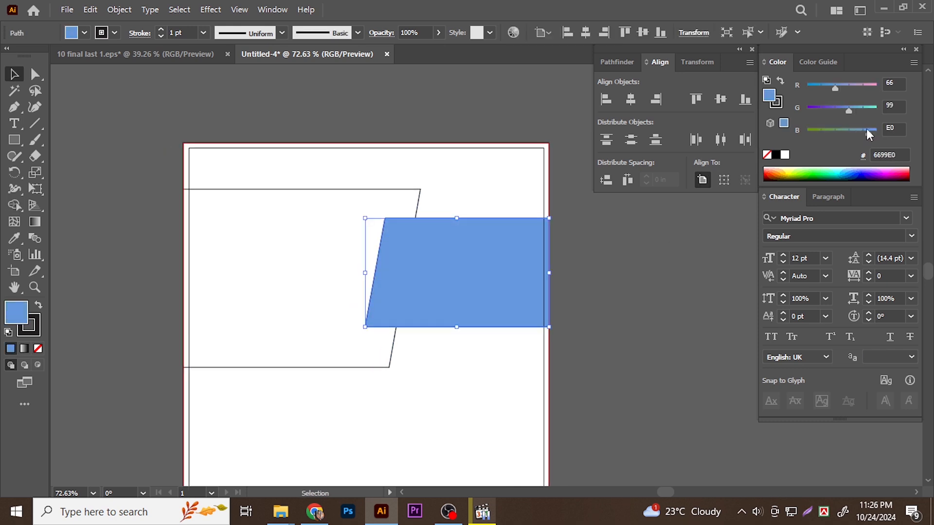
left_click(842, 109)
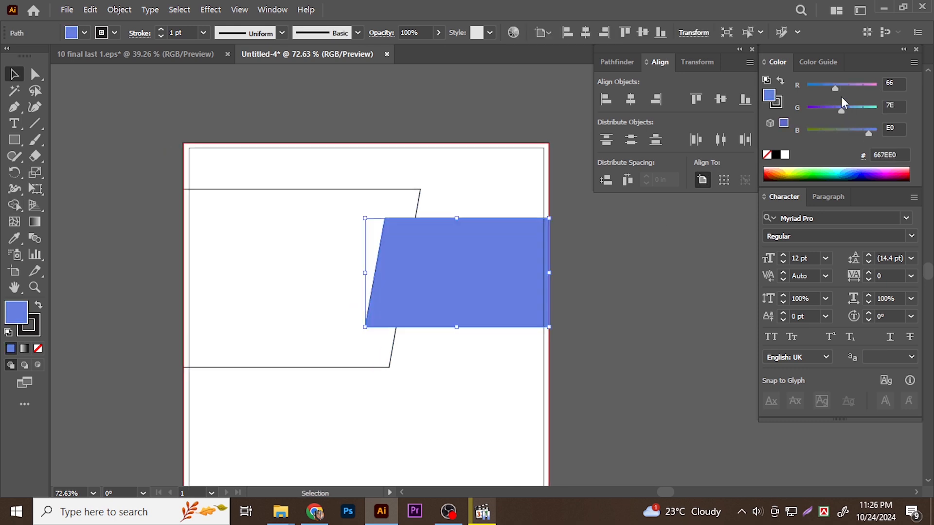
Step: Remove the stroke from the blue shape and deselect it
left_click(31, 331)
left_click(38, 348)
left_click(98, 317)
left_click_drag(441, 231, 391, 259)
scroll(417, 244, "down", 2)
left_click_drag(324, 243, 350, 234)
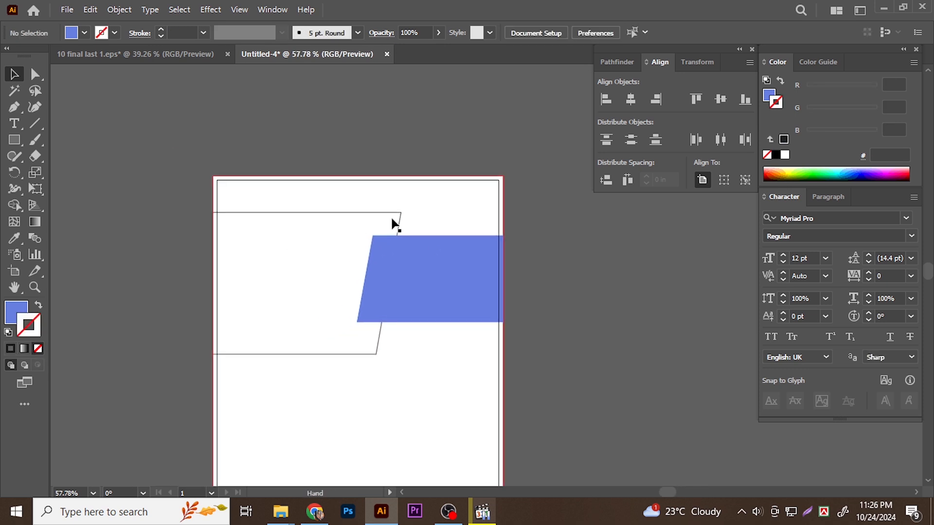
Step: Bring the business meeting photo over from the 10 final last 1.eps document and paste it behind the left slanted shape
left_click(162, 54)
left_click_drag(231, 314, 330, 262)
key("ctrl+x")
left_click(329, 224)
key("ctrl+b")
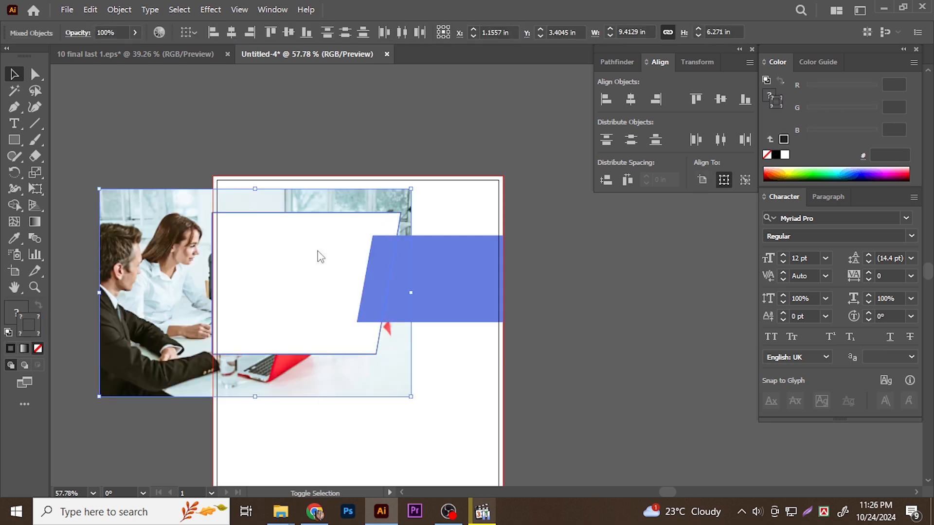
Step: Clip the meeting photo to the left slanted shape with a clipping mask
right_click(316, 247)
left_click(358, 392)
left_click(327, 297)
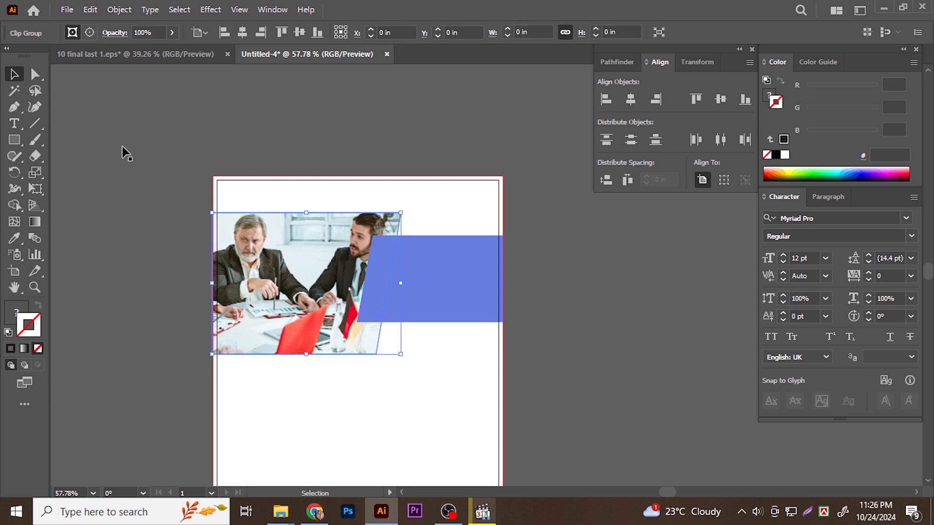
Step: Scale down the photo inside the clipping mask so its height closely fits the slanted frame
left_click(35, 75)
left_click(300, 311)
left_click(18, 71)
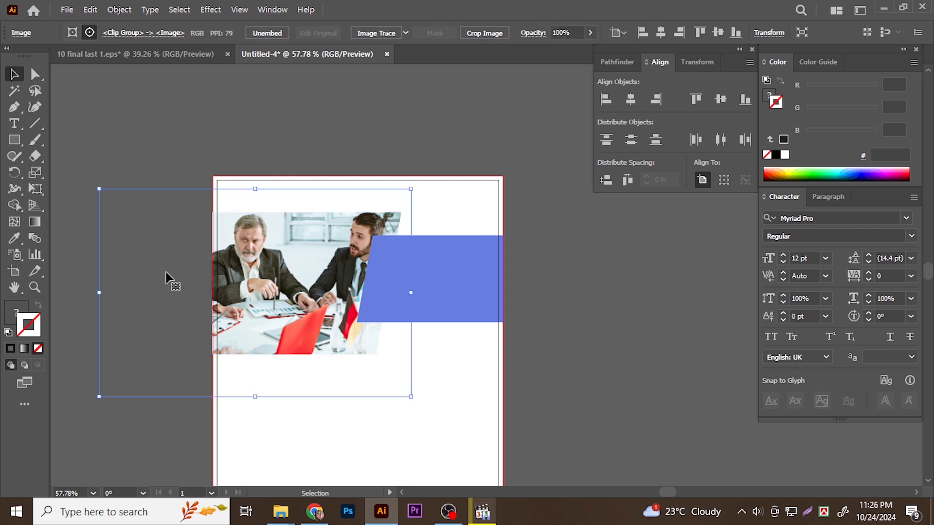
left_click_drag(255, 397, 255, 359)
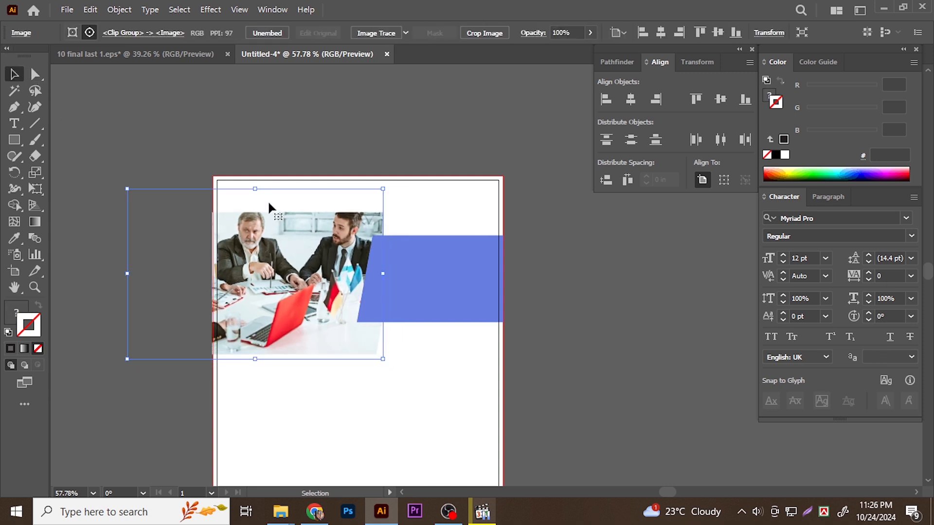
left_click_drag(257, 189, 259, 208)
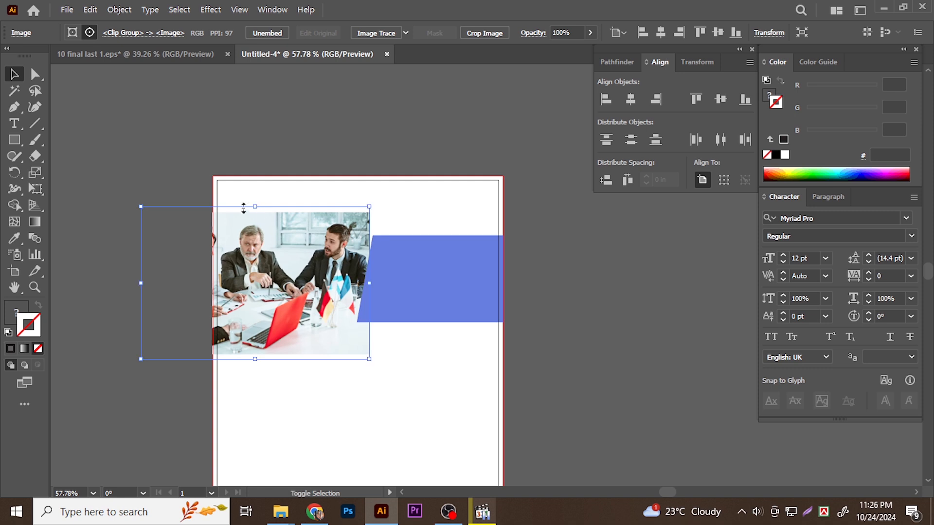
Step: Shift the photo to the right inside its clipping mask so it fills the slanted frame
left_click(35, 74)
left_click(124, 148)
left_click_drag(292, 290, 348, 292)
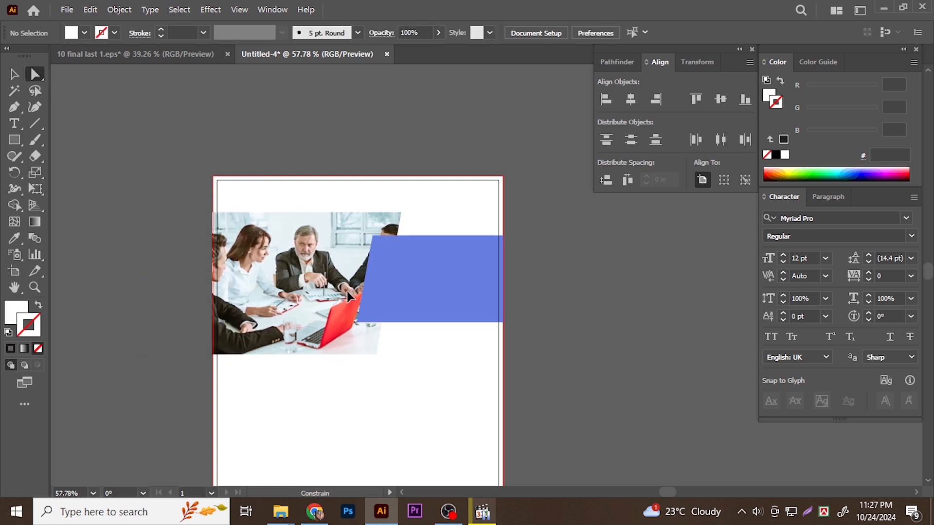
left_click(187, 270)
left_click_drag(401, 320, 375, 275)
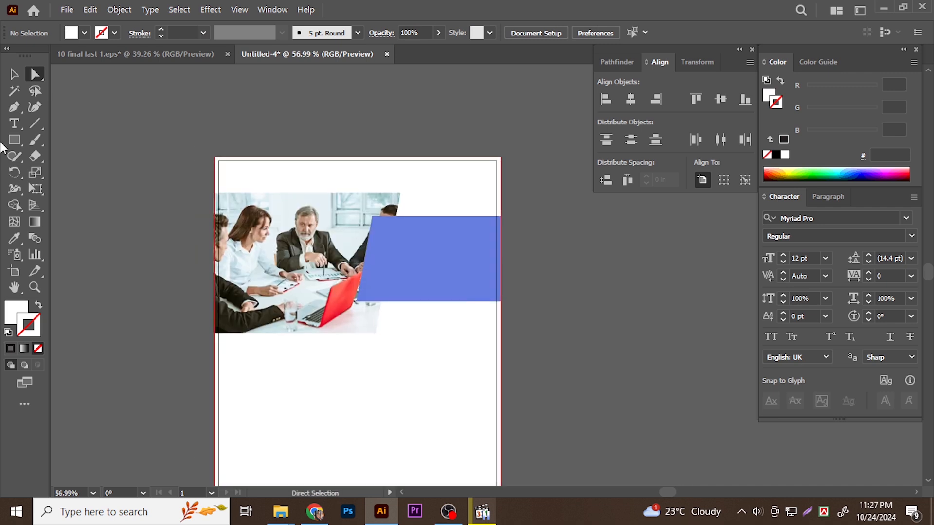
Step: Draw a small fold triangle with the Pen tool from the blue shape's lower-left corner to the photo frame's lower-right corner
left_click(14, 106)
scroll(419, 321, "up", 3)
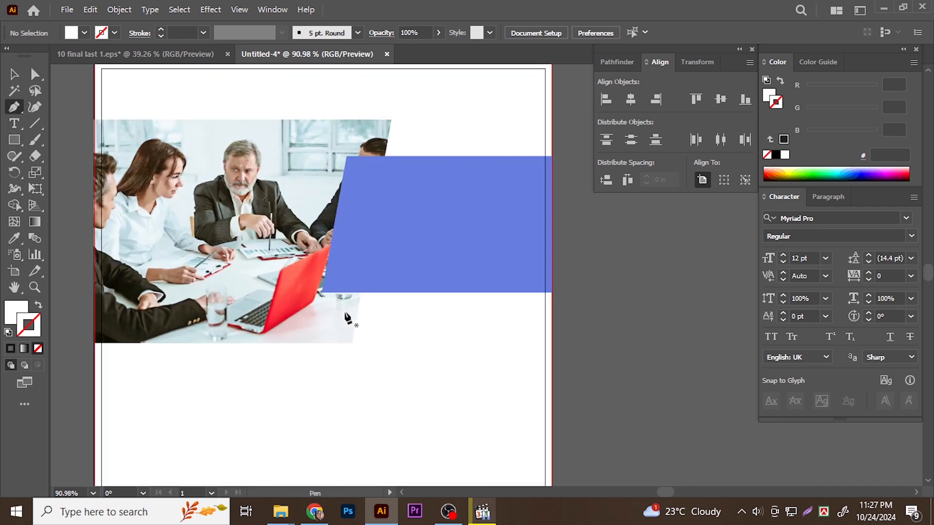
left_click(320, 293)
left_click(352, 343)
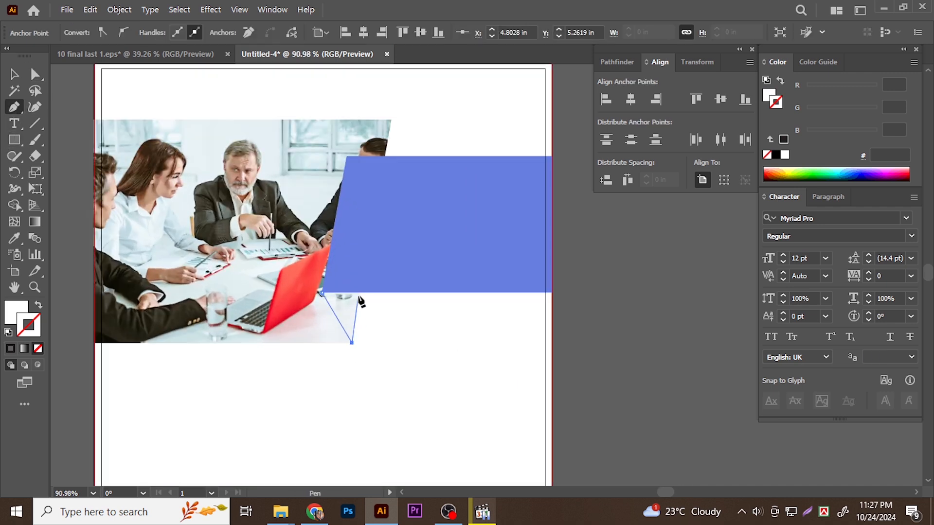
left_click(361, 294)
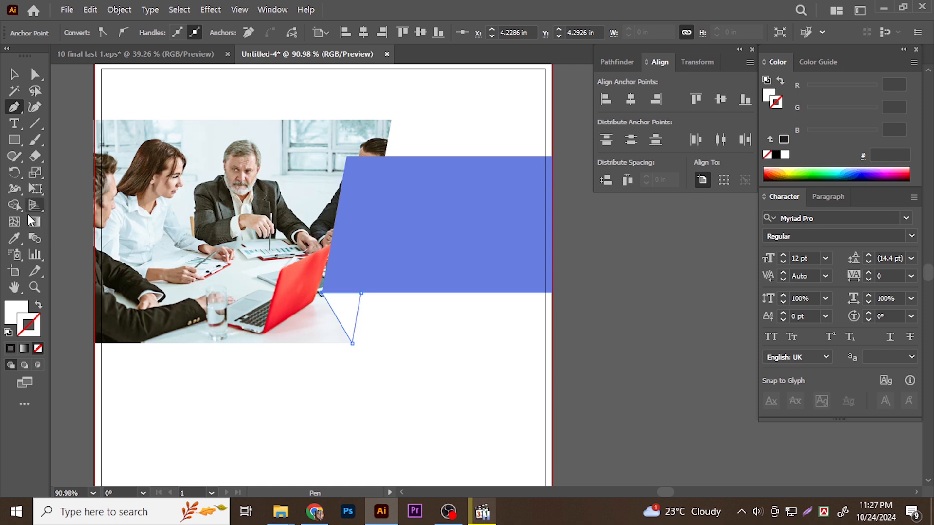
Step: Sample the blue shape's fill for the fold triangle and adjust its green and blue values to a slightly darker shade
key("i")
left_click(421, 239)
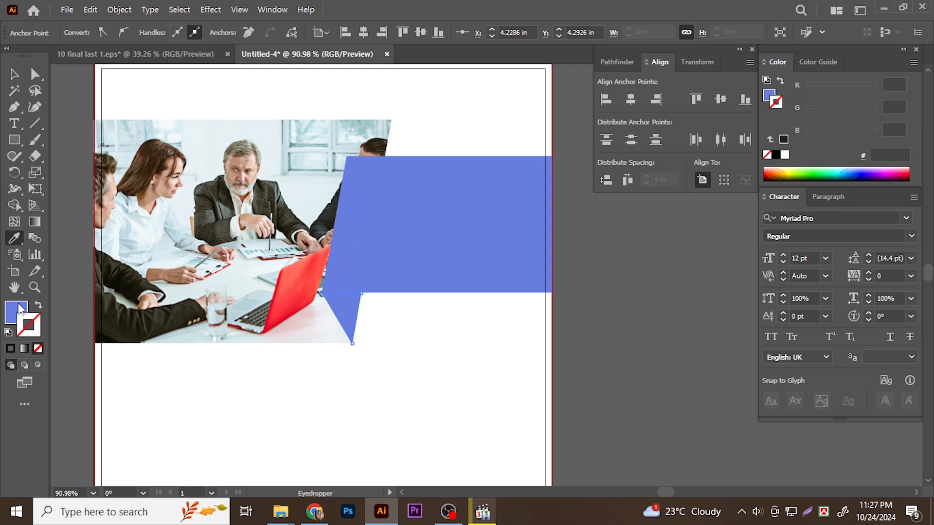
left_click(22, 310)
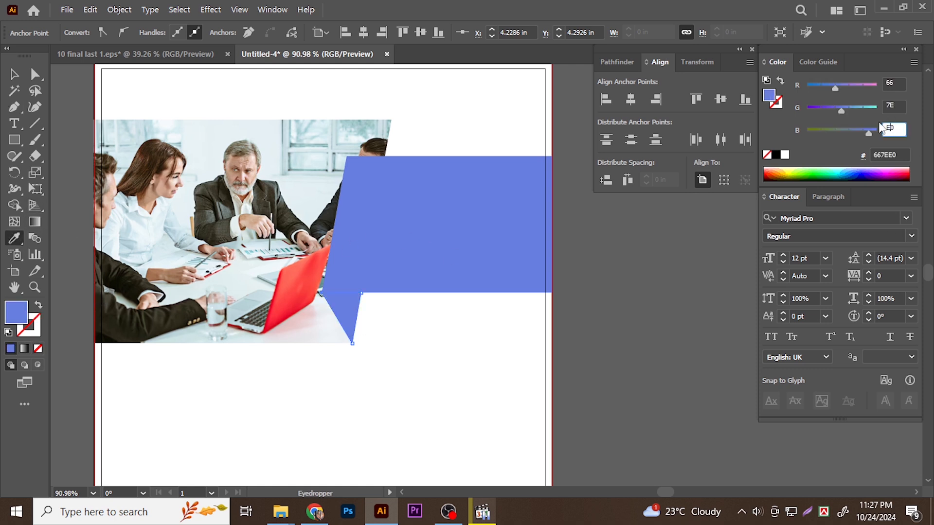
left_click(887, 105)
left_click(830, 108)
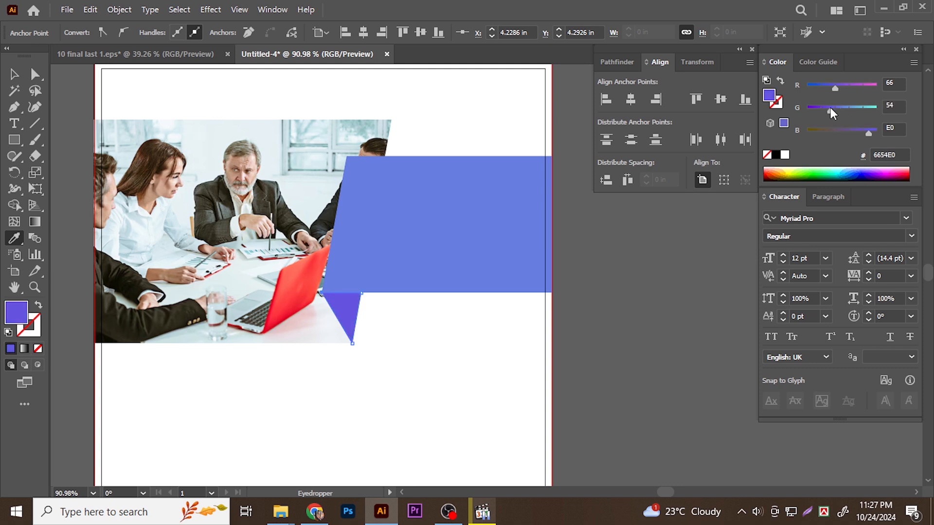
left_click(836, 108)
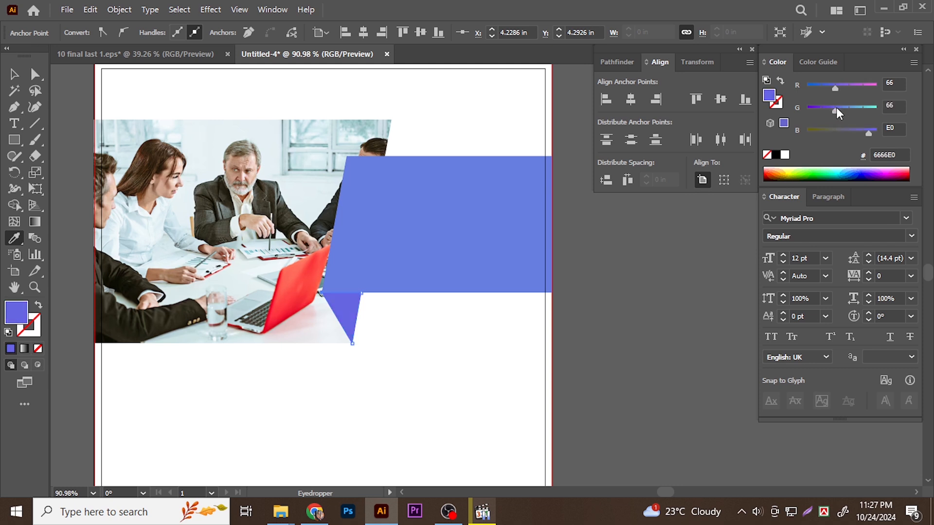
left_click(863, 130)
left_click(839, 108)
left_click(14, 74)
left_click(648, 328)
Step: Place a point text line above the artboard, enlarge it to about 45 pt and make it read "The Best"
left_click_drag(422, 398, 377, 254)
left_click(16, 125)
left_click_drag(484, 219, 510, 259)
left_click(419, 177)
key("Escape")
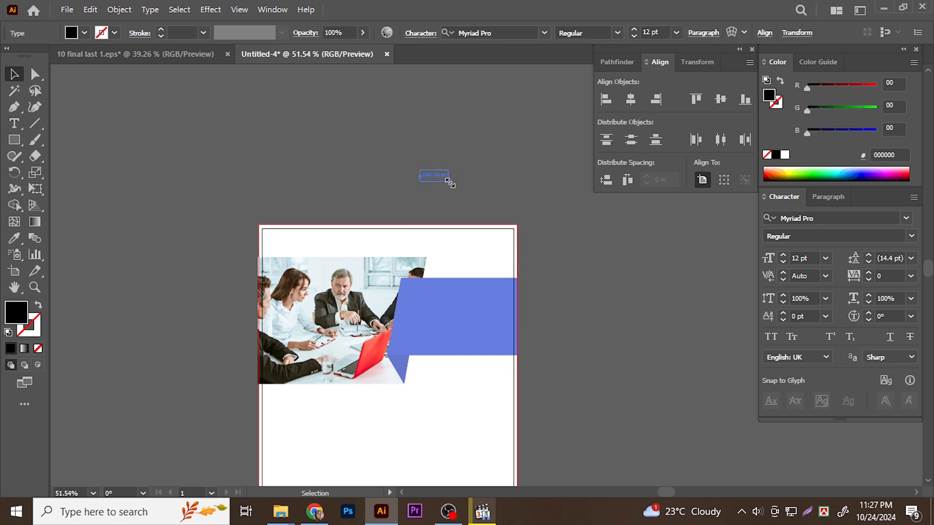
left_click_drag(446, 178, 521, 193)
double_click(495, 184)
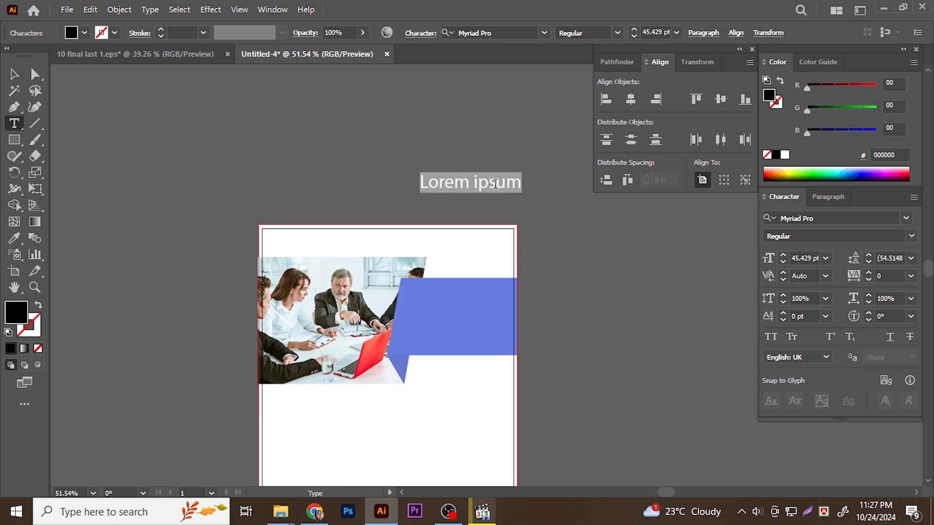
type("The Best")
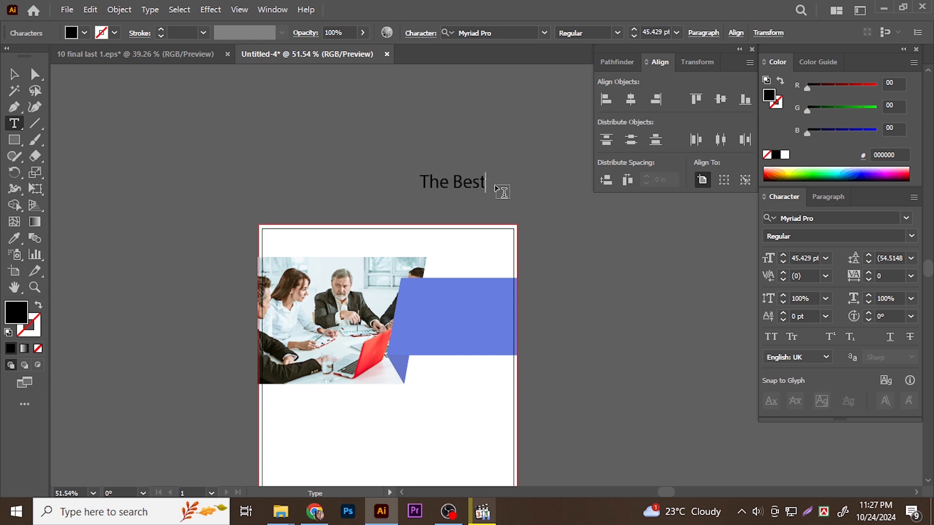
key("Escape")
Step: Duplicate the "The Best" line directly below itself and change the copy to "Business"
left_click_drag(472, 186, 468, 174)
left_click_drag(467, 172, 463, 193)
double_click(463, 192)
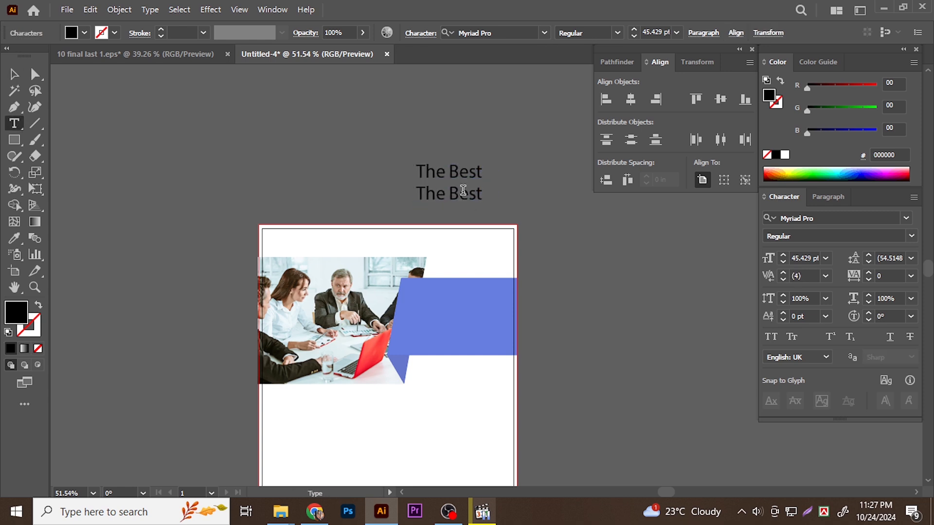
key("ctrl+a")
type("B")
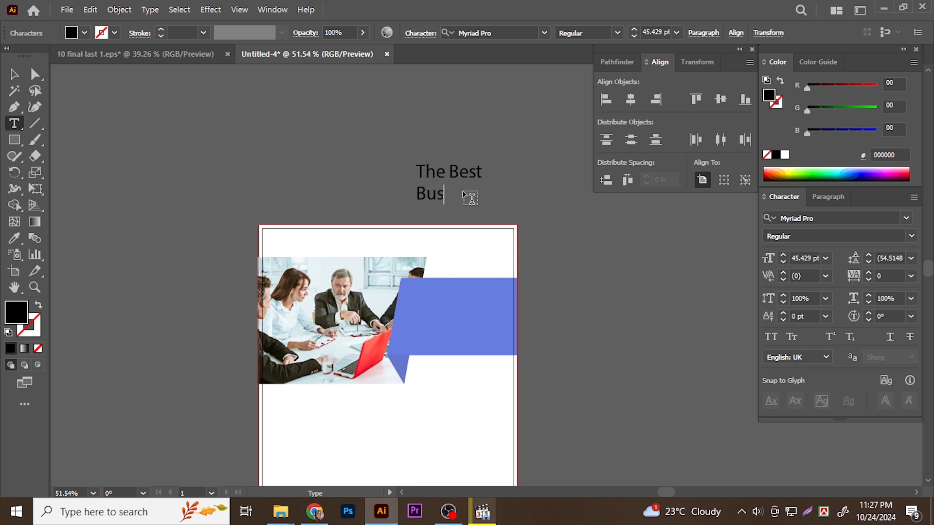
type("usiness")
key("Escape")
Step: Duplicate the "Business" line directly below itself and change the copy to "Solutions"
left_click_drag(454, 199, 476, 118)
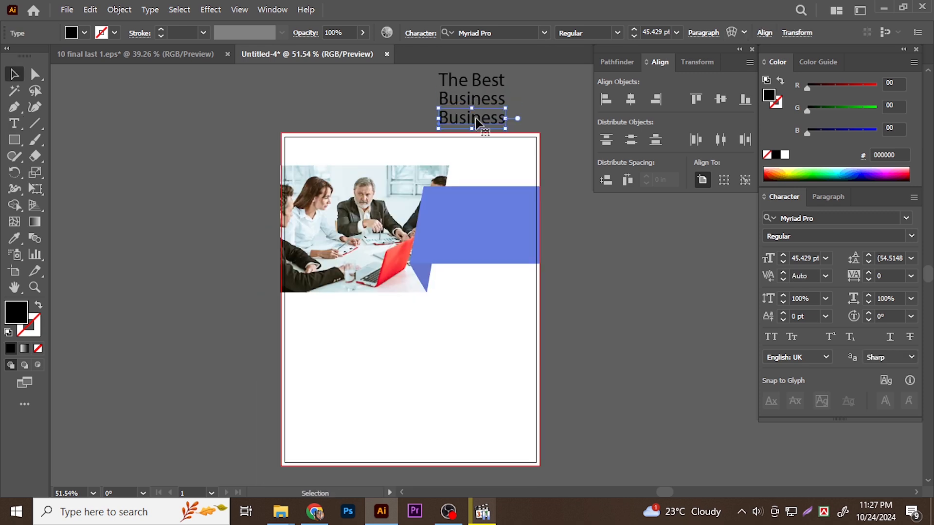
double_click(476, 117)
key("ctrl+a")
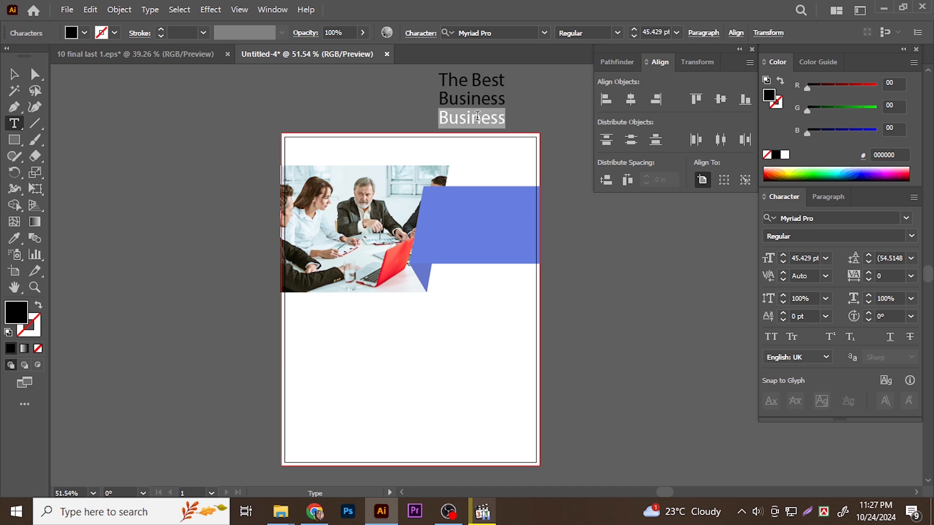
type("Solutions")
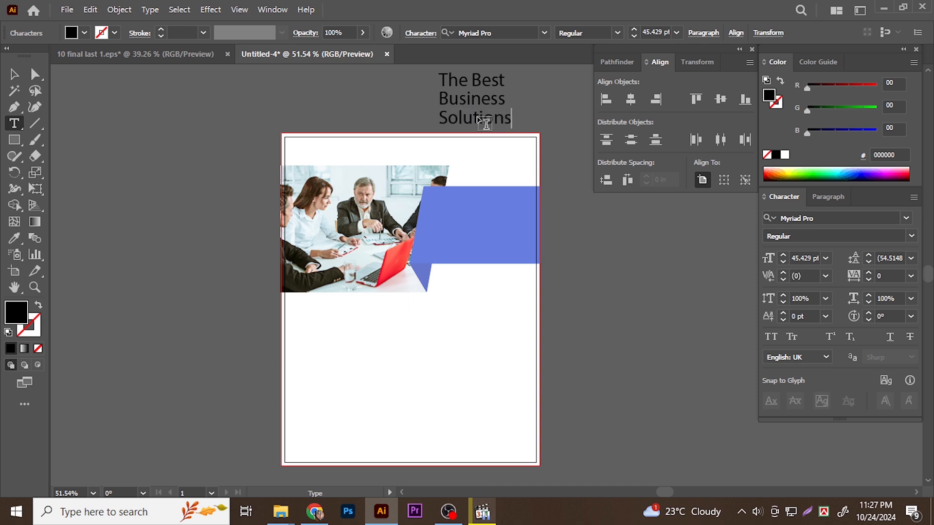
key("Escape")
Step: Right-align the paragraph text of the three heading lines
left_click_drag(473, 132, 466, 269)
left_click_drag(511, 180, 455, 262)
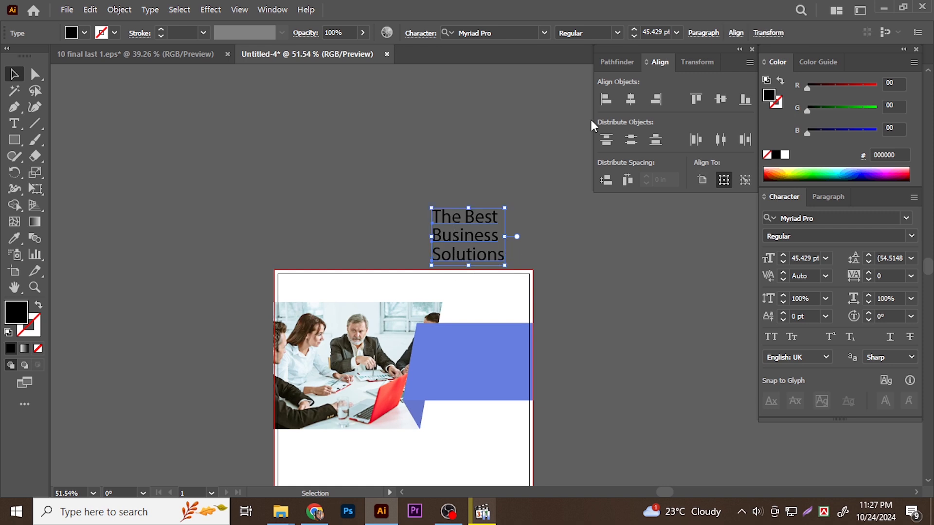
left_click(701, 40)
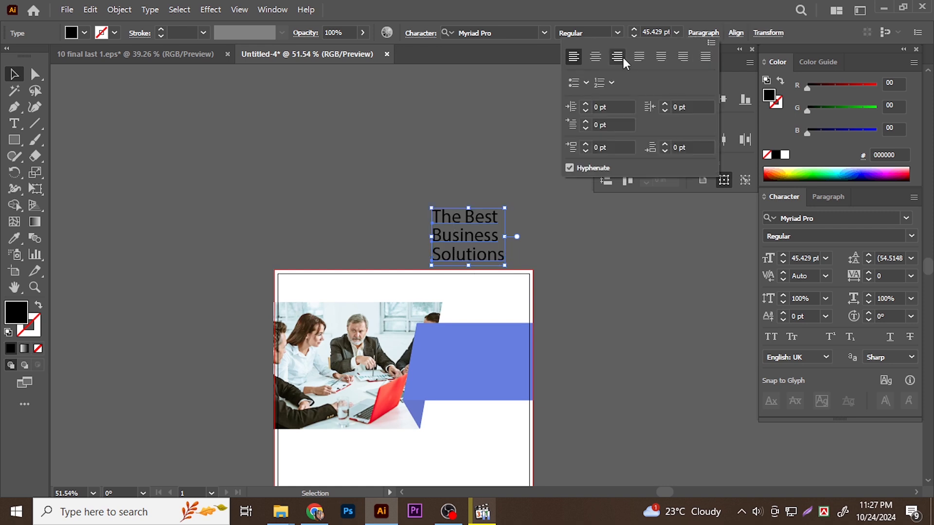
left_click(623, 57)
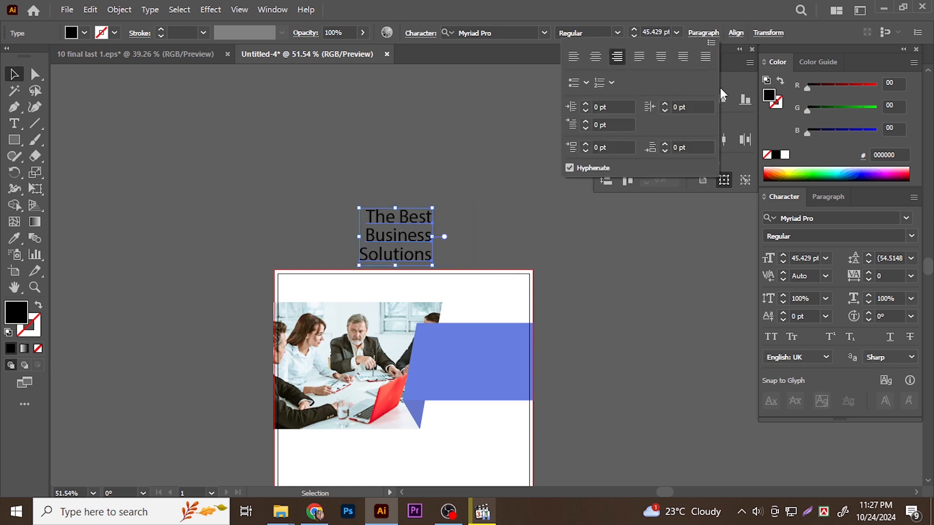
left_click(452, 174)
Step: Set the three heading lines in all caps, place them on the blue banner at about 41 pt and fill them white
left_click_drag(419, 250, 408, 230)
left_click_drag(387, 179, 442, 240)
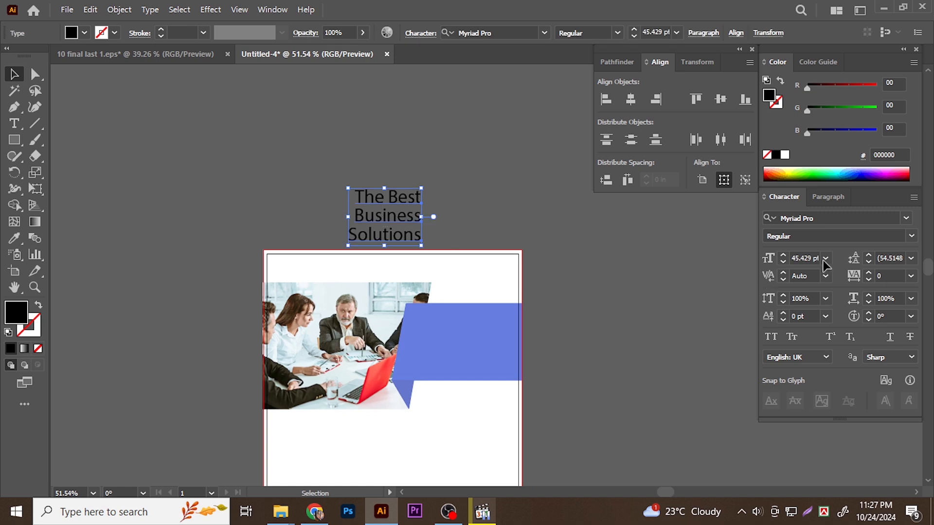
left_click(771, 337)
left_click_drag(418, 237, 501, 365)
scroll(464, 379, "up", 4)
left_click_drag(548, 307, 501, 295)
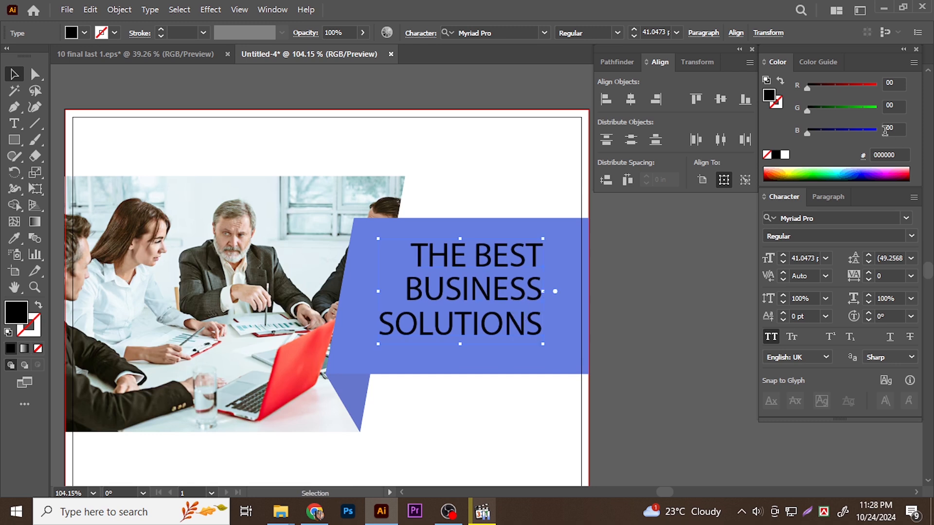
left_click(784, 154)
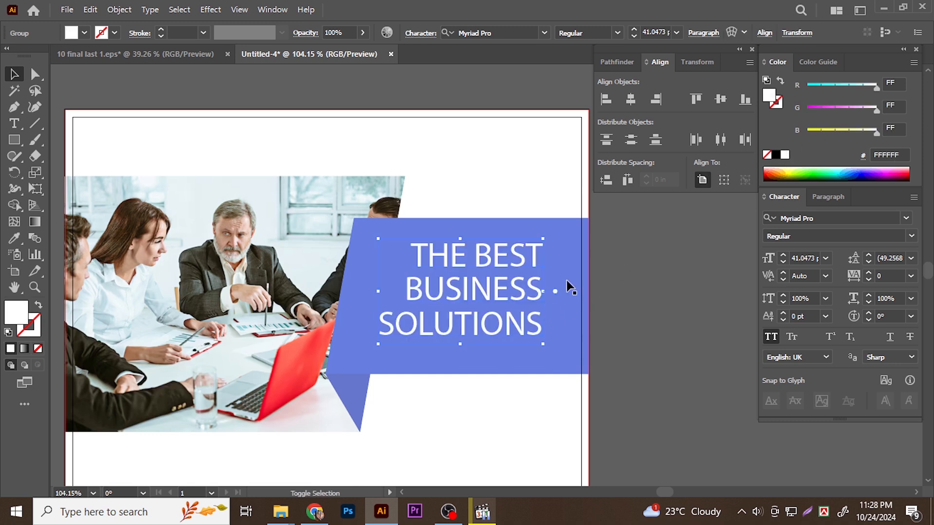
Step: Enlarge the heading text to about 43.8 pt and nudge it slightly right on the blue banner
left_click(559, 253, "shift")
left_click(522, 35)
left_click(686, 292)
mouse_move(558, 307)
left_mouse_down()
mouse_move(576, 299)
mouse_move(567, 294)
left_mouse_up()
left_click(545, 287)
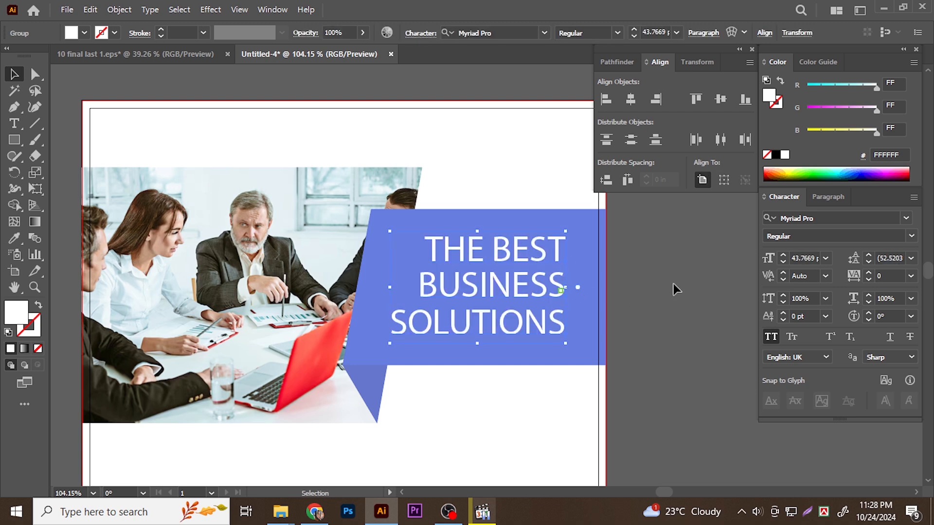
key("Right")
key("Right")
key("Right")
left_click(685, 270)
Step: Nudge the BUSINESS line slightly down to even out the line spacing and set its font style to Bold
left_click(34, 77)
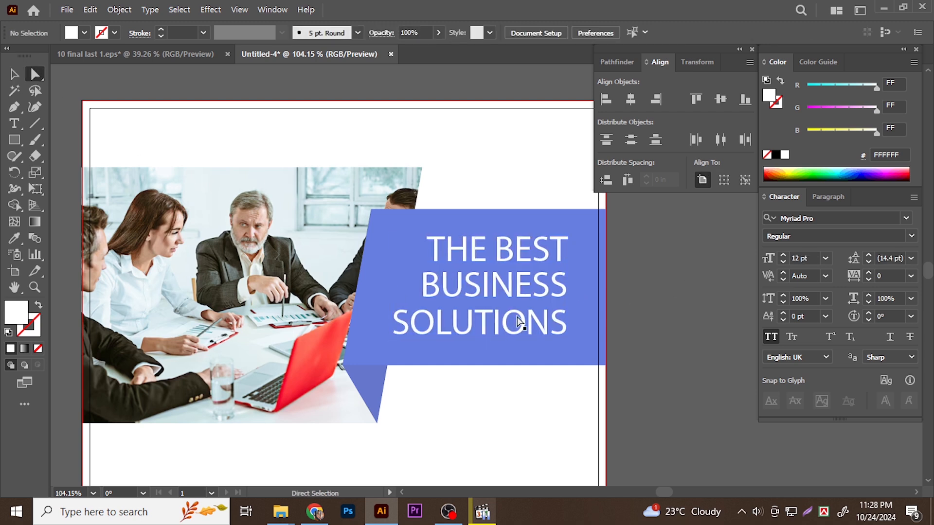
left_click(522, 323)
key("Down")
key("Down")
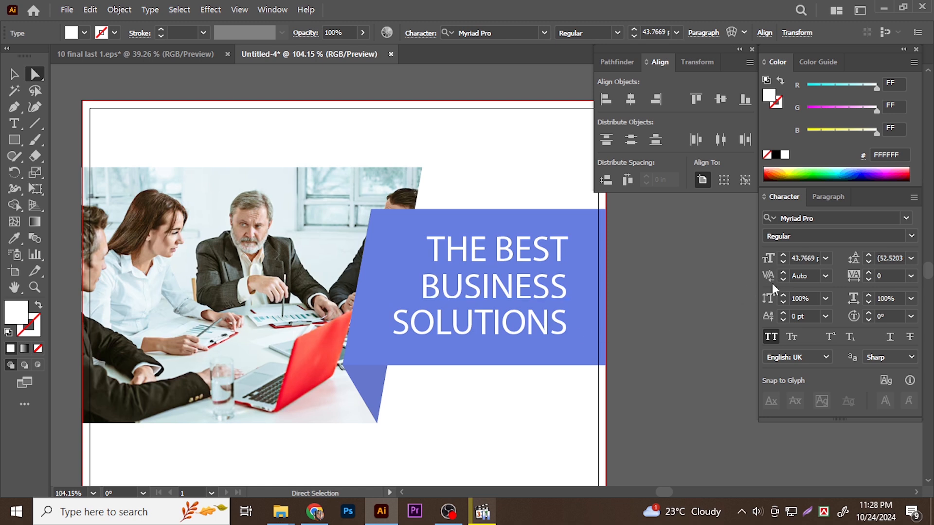
left_click(906, 237)
left_click(830, 279)
left_click(625, 293)
left_click(625, 336)
Step: Change the font of all three heading lines to Montserrat Bold
left_click_drag(505, 320, 340, 312)
left_click_drag(485, 300, 593, 369)
left_click(534, 287)
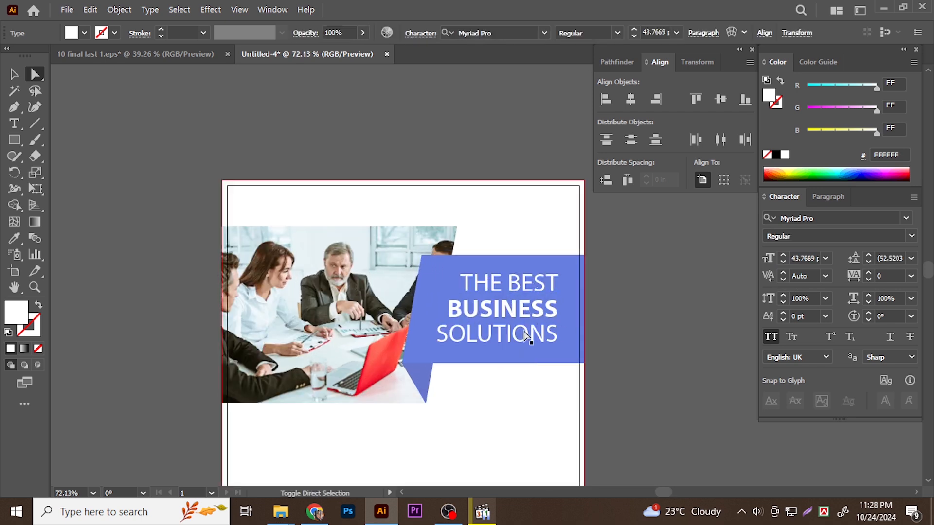
left_click(832, 218)
type("mo")
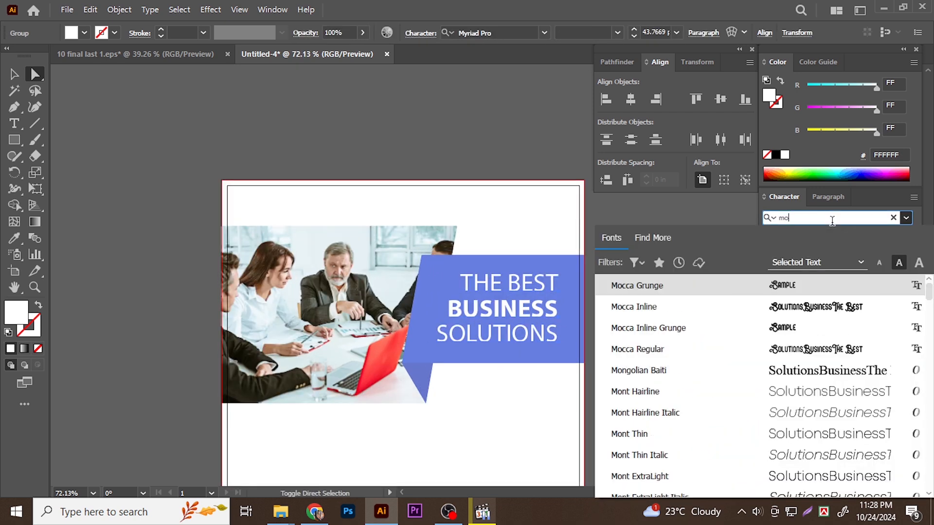
type("nts")
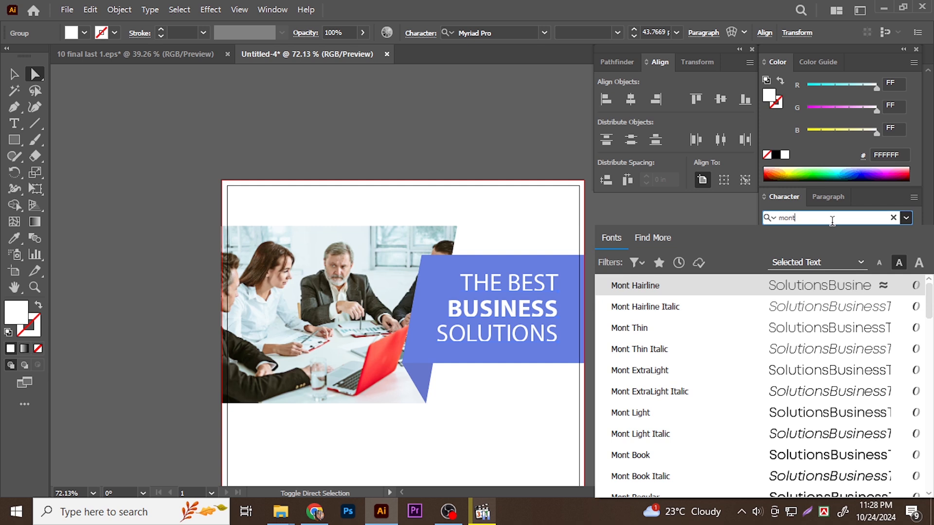
key("Return")
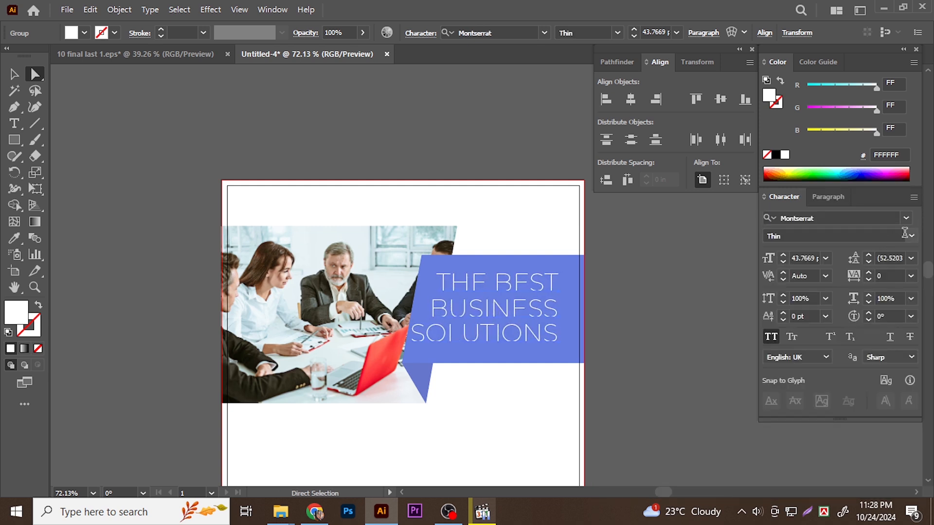
left_click(911, 236)
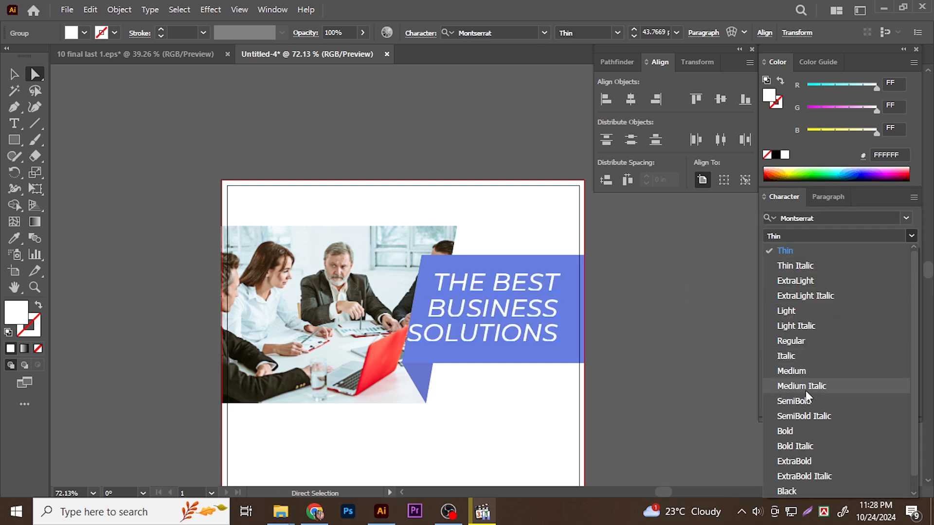
left_click(785, 431)
Step: Scale the heading text down from its left side so it fits inside the blue banner
scroll(487, 311, "up", 1)
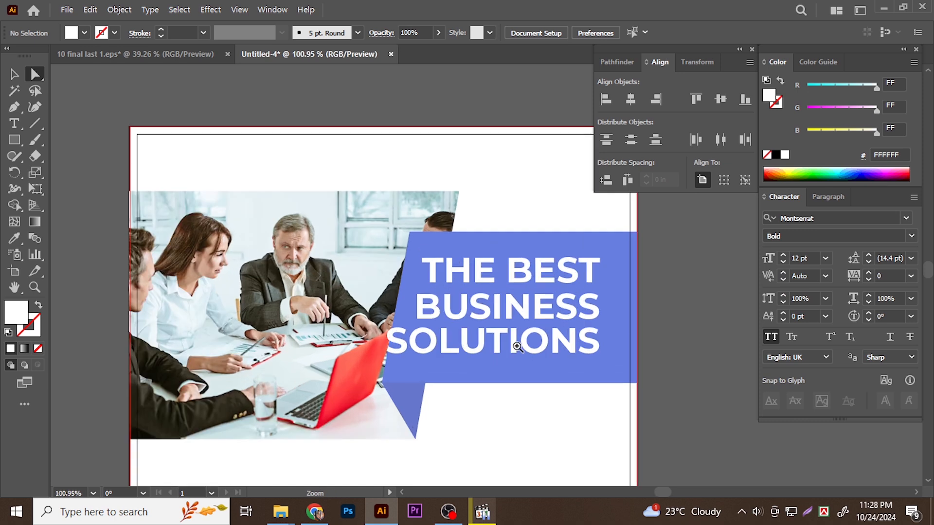
key("v")
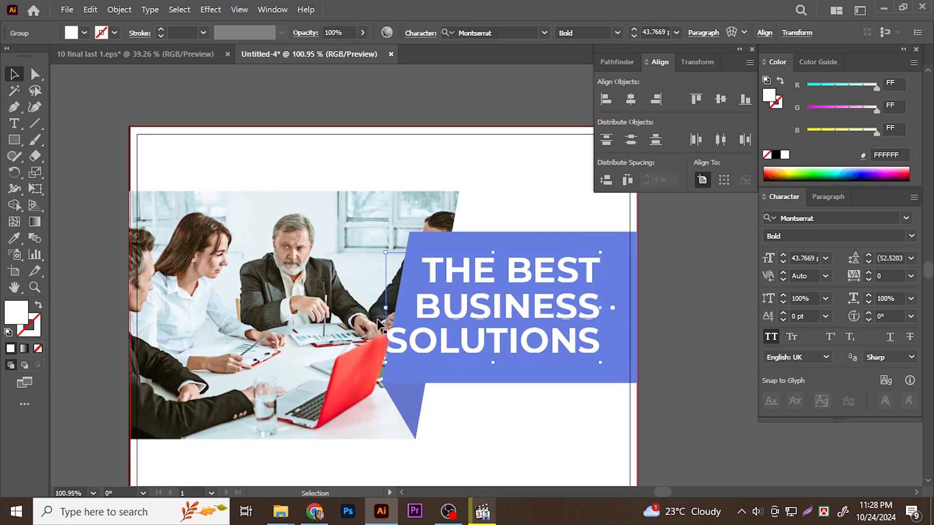
left_click_drag(389, 309, 407, 312)
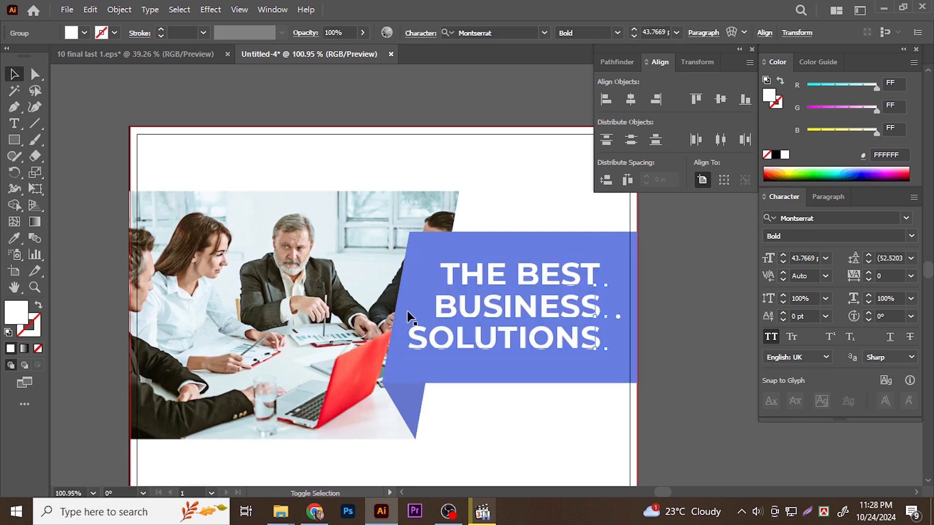
left_click(648, 334)
left_click_drag(502, 302, 428, 319)
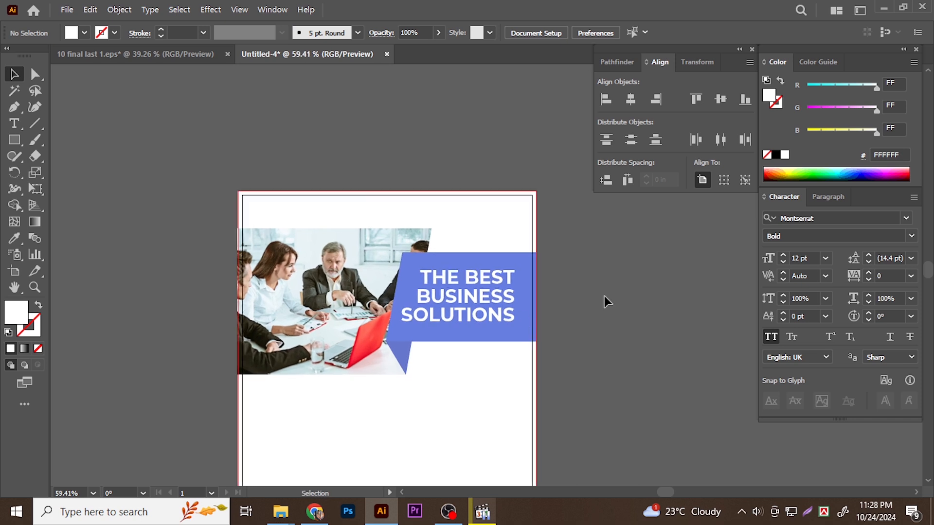
Step: Draw a rectangle around the photo's left part, sample the blue banner's fill for it and send it behind the photo
left_click(13, 140)
scroll(283, 258, "left", 3)
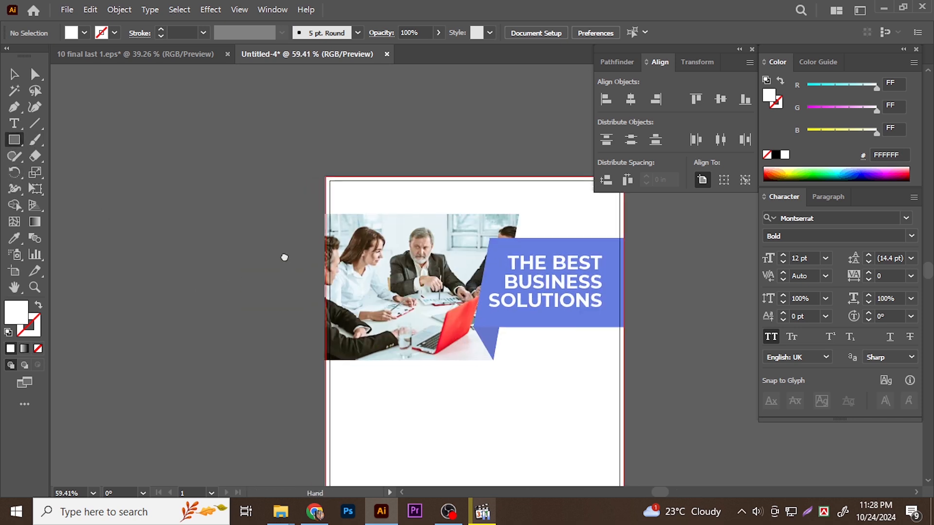
left_click_drag(305, 196, 470, 368)
left_click(21, 240)
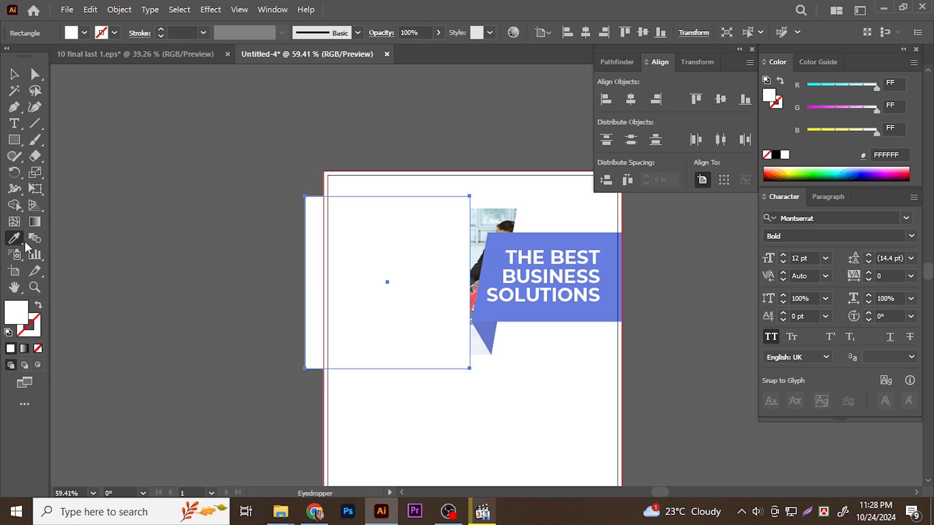
left_click(517, 320)
key("ctrl+[")
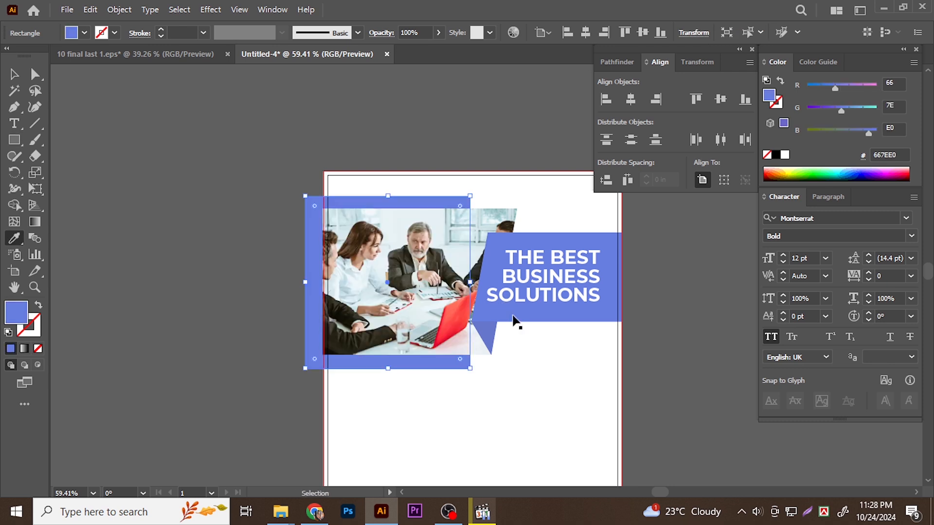
Step: Slant the blue rectangle's right edge by moving its lower-right corner inward, parallel to the photo's slanted edge
left_click(27, 75)
left_click_drag(516, 409, 509, 409)
left_click(462, 369)
left_click_drag(462, 369, 426, 370)
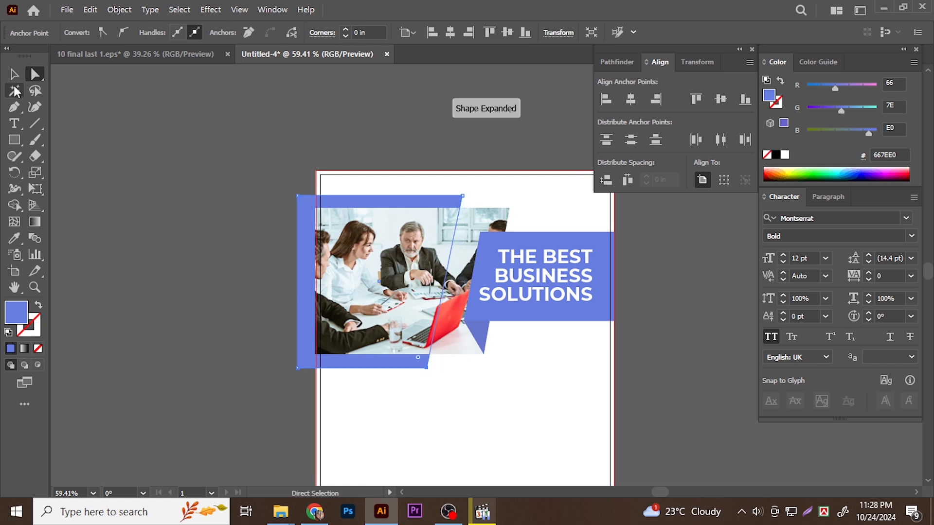
left_click(14, 75)
left_click_drag(261, 404, 226, 372)
left_click(227, 373)
Step: Shift the slanted blue shape left past the artboard edge and stretch its height evenly above and below the photo
left_click_drag(358, 372, 330, 402)
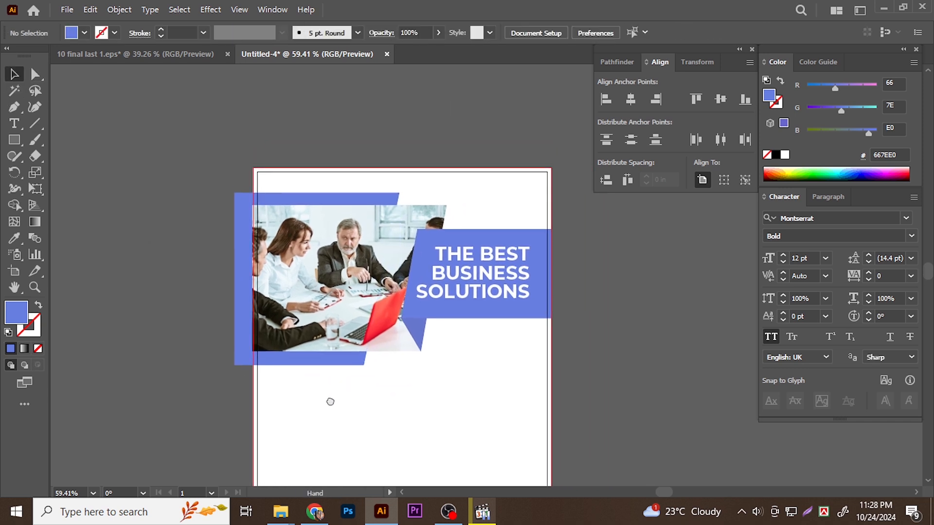
left_click_drag(309, 352, 264, 353)
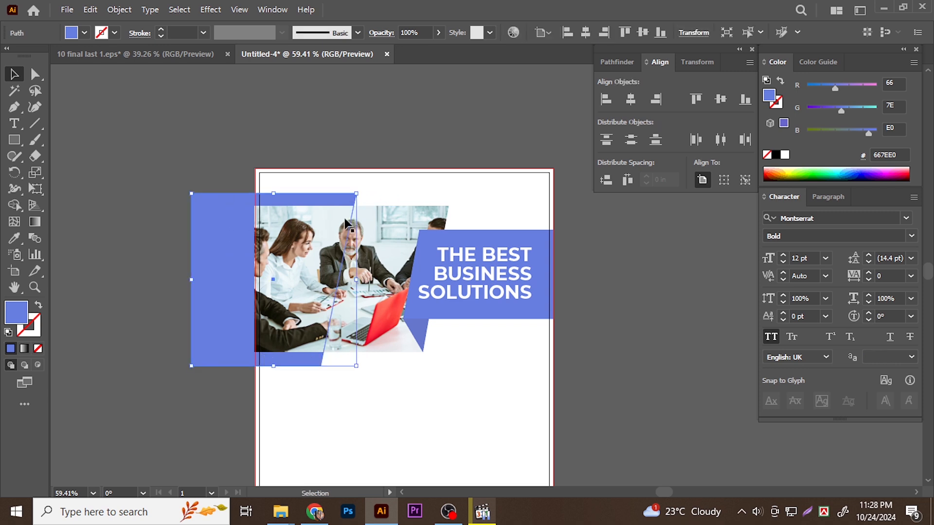
mouse_move(273, 194)
left_mouse_down()
mouse_move(277, 180)
mouse_move(277, 190)
left_mouse_up()
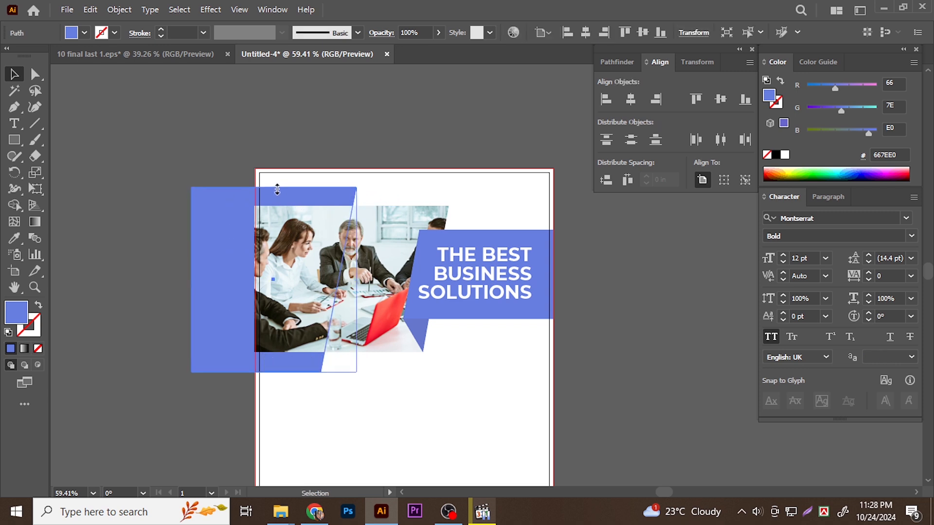
left_click(127, 247)
left_click_drag(471, 335, 518, 379)
key("ctrl+shift+a")
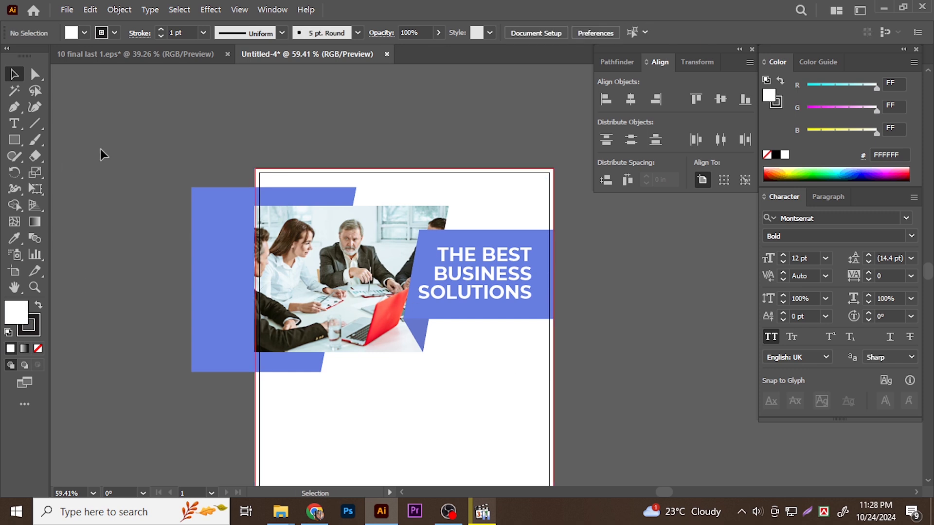
left_click_drag(552, 302, 553, 303)
mouse_move(477, 286)
left_mouse_down()
mouse_move(478, 274)
mouse_move(477, 282)
left_mouse_up()
key("ctrl+z")
Step: Nudge the photo, blue shapes and heading together slightly upward on the page
left_click_drag(624, 370, 328, 240)
key("Up")
key("Up")
key("shift+Up")
key("Up")
key("Down")
key("Down")
left_click(644, 254)
Step: Unlock the page outline and use Shape Builder to remove the backing shape's part that overhangs the page's left edge
left_click_drag(164, 258, 272, 304)
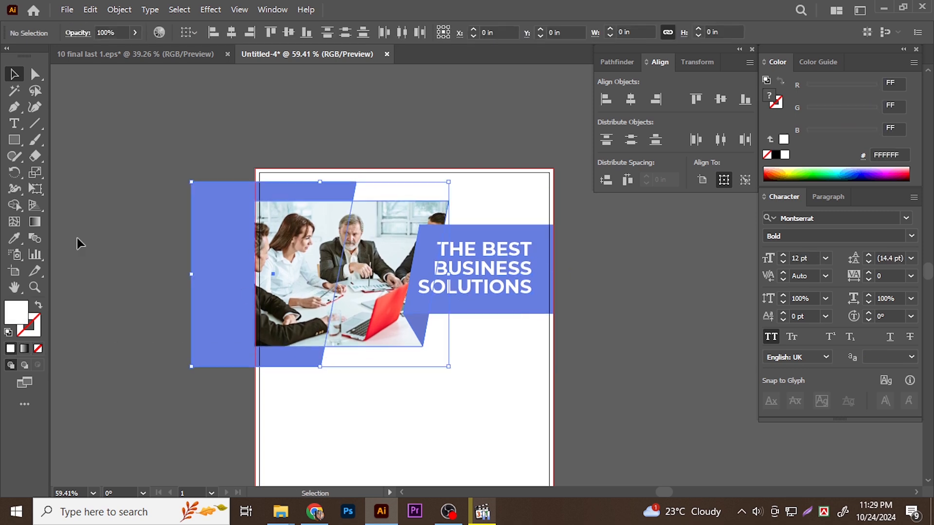
key("ctrl+alt+2")
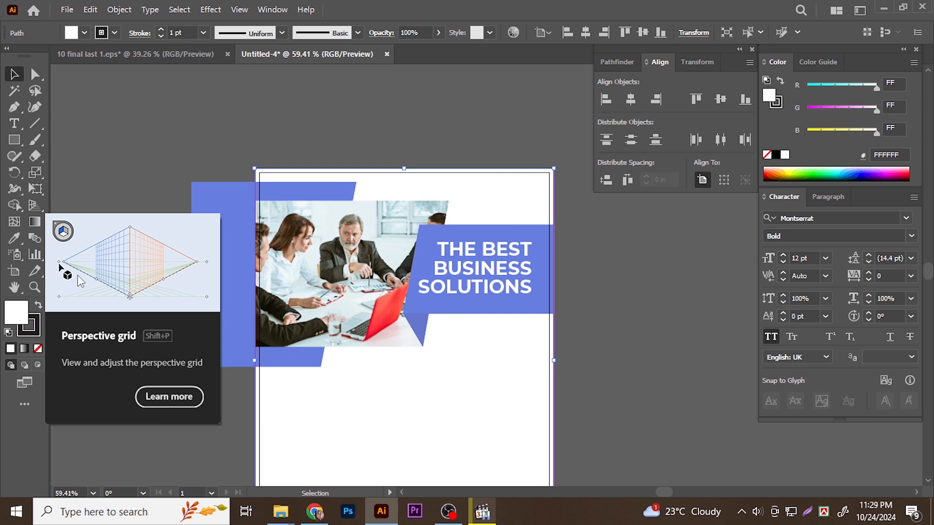
left_click_drag(198, 117, 280, 234)
left_click(9, 209)
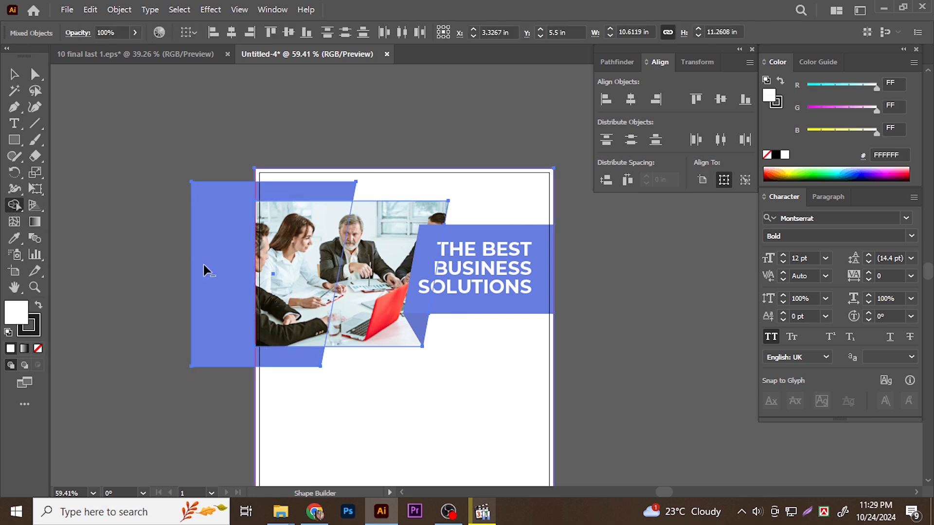
left_click(209, 265, "alt")
left_click(167, 266, "ctrl")
left_click_drag(465, 319, 413, 298)
left_click_drag(412, 295, 408, 252)
left_click_drag(410, 250, 459, 339)
left_click(14, 74)
left_click_drag(184, 149, 180, 178)
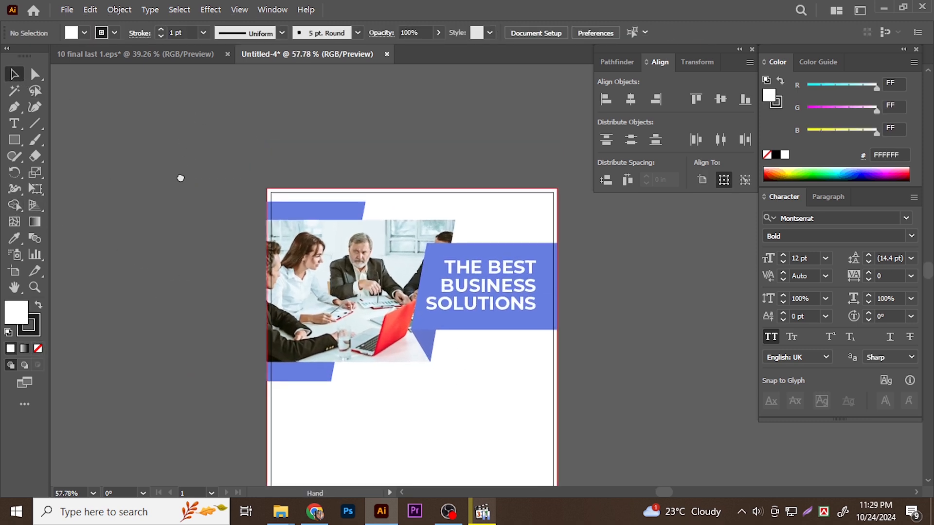
Step: Copy the logo, text blocks, service icons and footer bar from "10 final last 1.eps" and paste them beside the flyer page
left_click(188, 53)
left_click(404, 345)
left_click(519, 197, "shift")
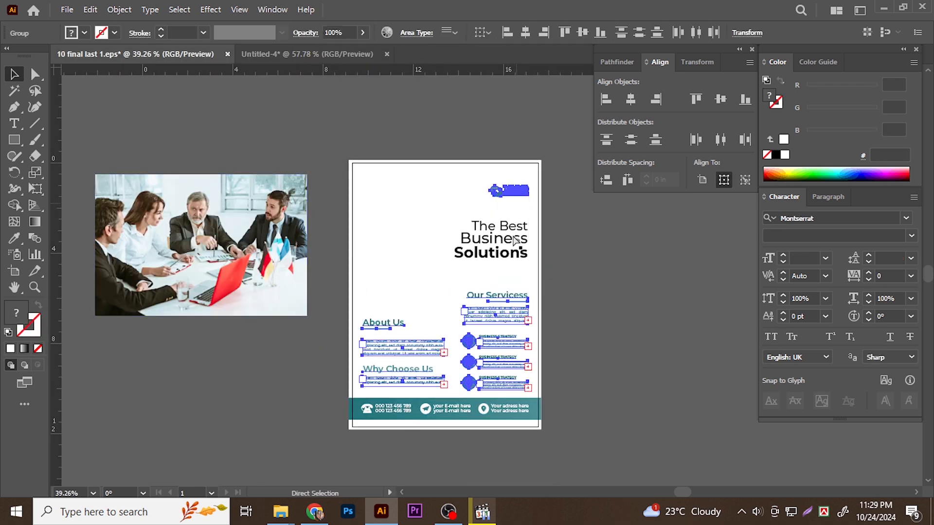
left_click(384, 410, "shift")
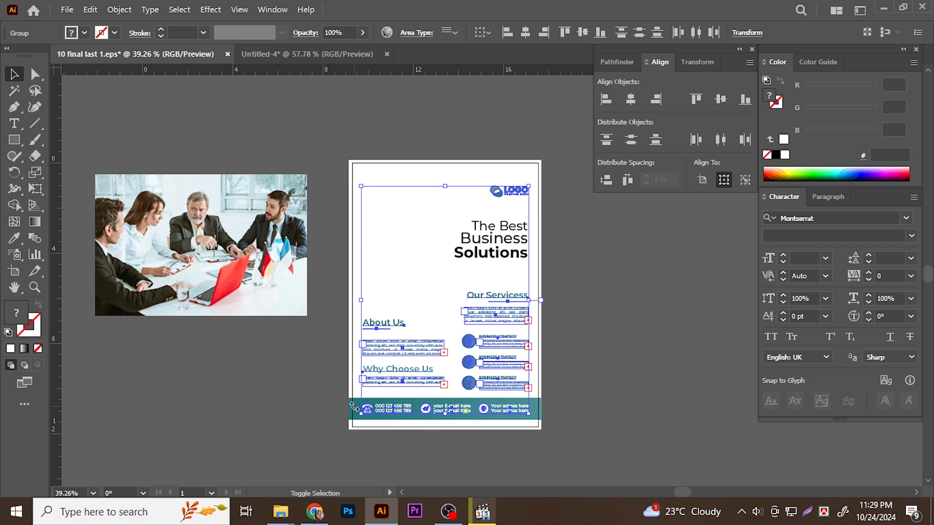
scroll(350, 407, "up", 3)
left_click(365, 401, "shift")
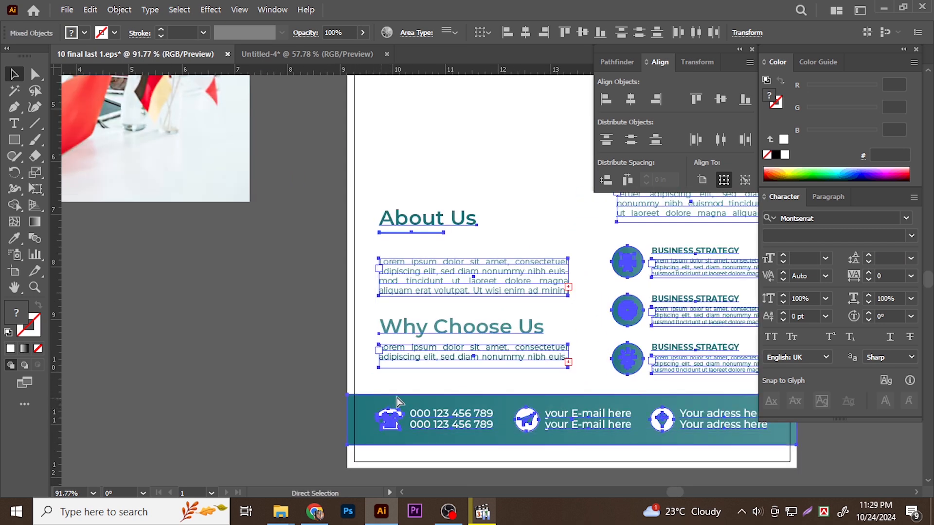
scroll(408, 400, "down", 4)
left_click_drag(575, 250, 388, 292)
left_click_drag(450, 370, 445, 299)
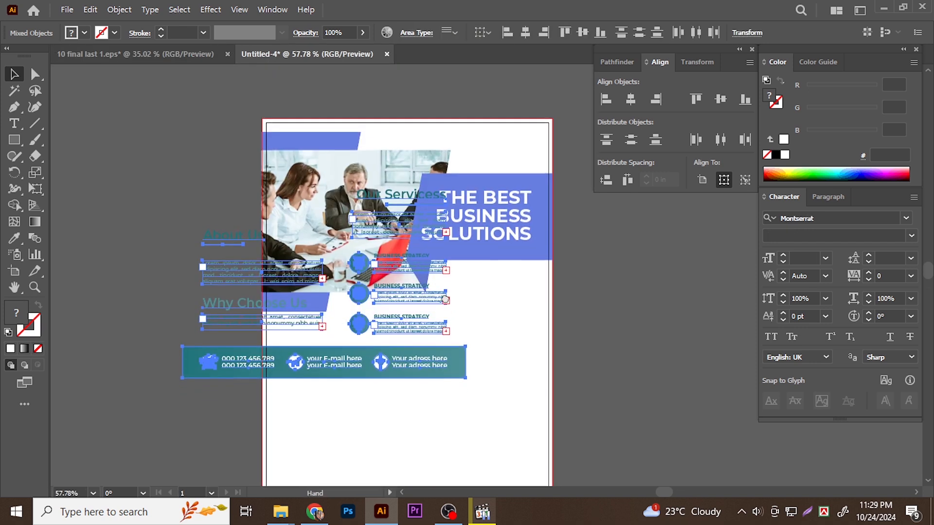
left_click_drag(543, 402, 627, 390)
scroll(418, 335, "down", 3)
Step: Move the logo into the white space above the heading banner and sample the banner's blue fill for it
left_click(485, 201)
left_click_drag(422, 277, 327, 351)
left_click(301, 227)
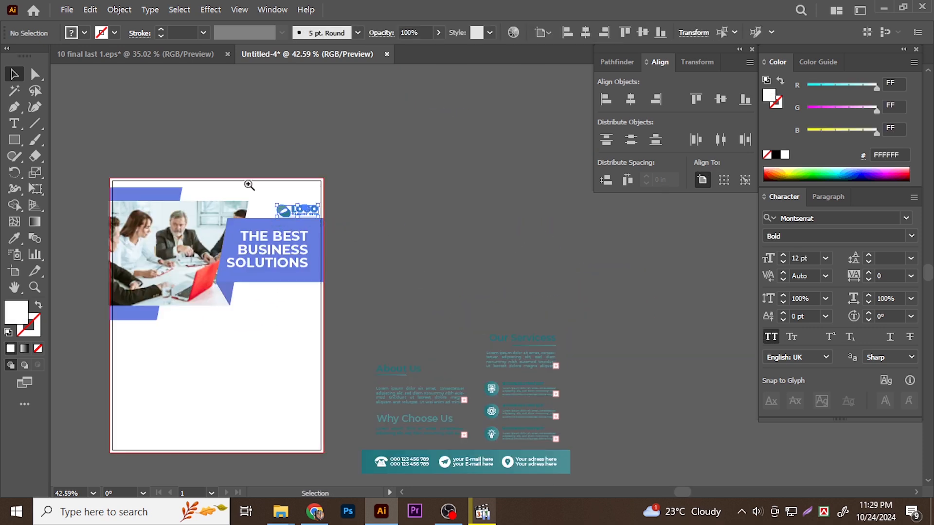
scroll(248, 184, "up", 3)
left_click(14, 238)
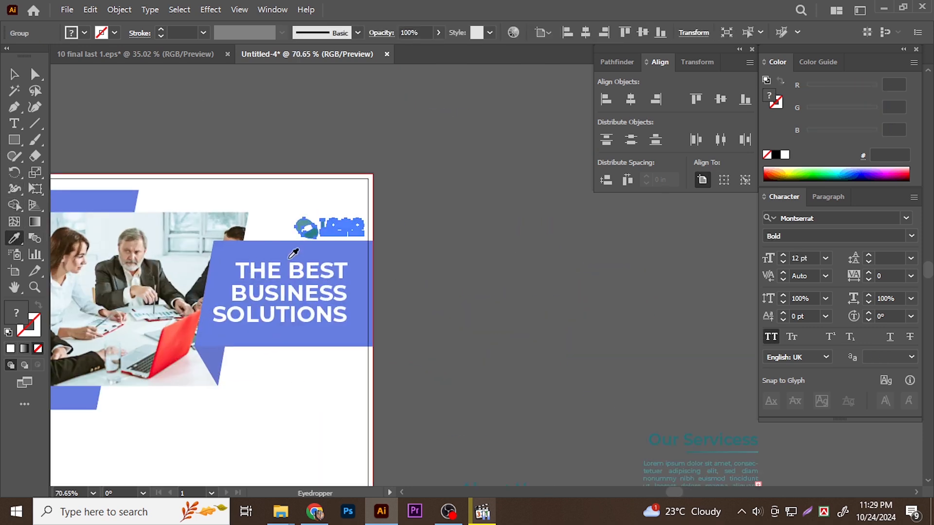
left_click(344, 243)
scroll(161, 156, "up", 1)
left_click(15, 75)
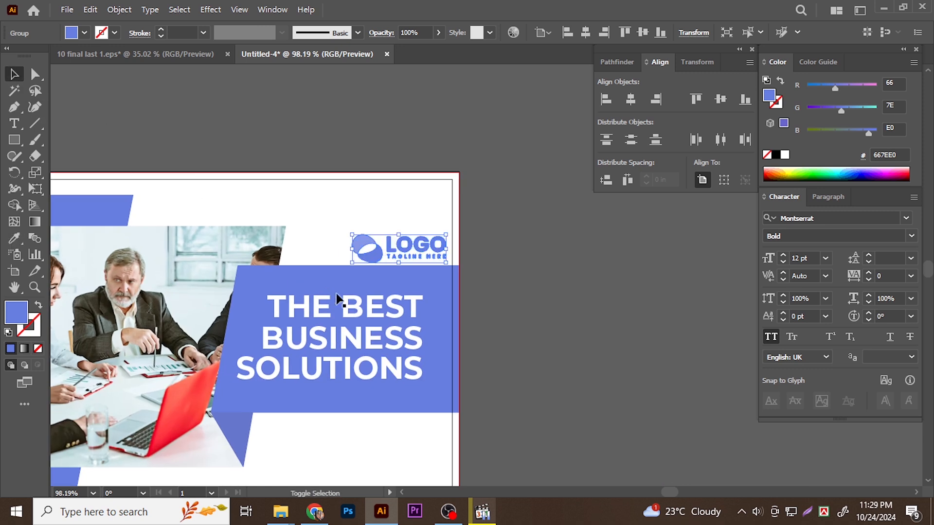
Step: Align the logo's right edge to the heading's right edge and nudge it slightly upward, clear of the banner
left_click(323, 297)
left_click(478, 33)
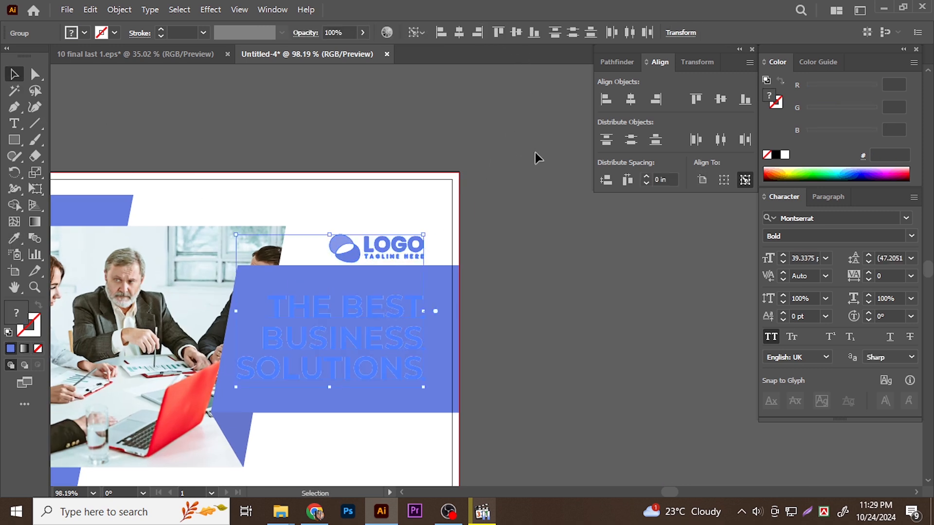
left_click(525, 195)
left_click(382, 255)
key("shift+Up")
key("Down")
key("Down")
key("Down")
left_click(553, 259)
Step: Try to center the text blocks on the page without the footer bar, and undo it
left_click_drag(460, 282, 278, 282)
left_click_drag(386, 346, 379, 254)
left_click_drag(447, 258, 475, 312)
left_click(655, 366)
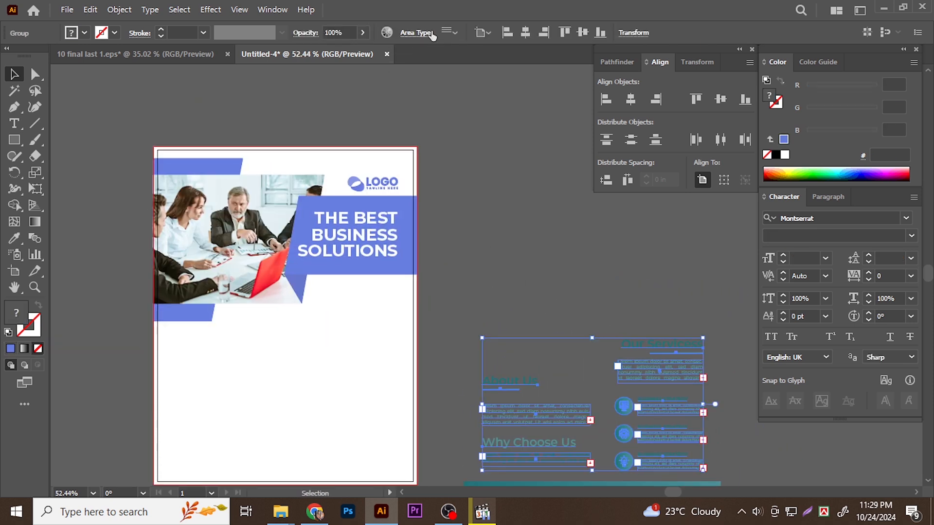
left_click_drag(487, 190, 464, 86)
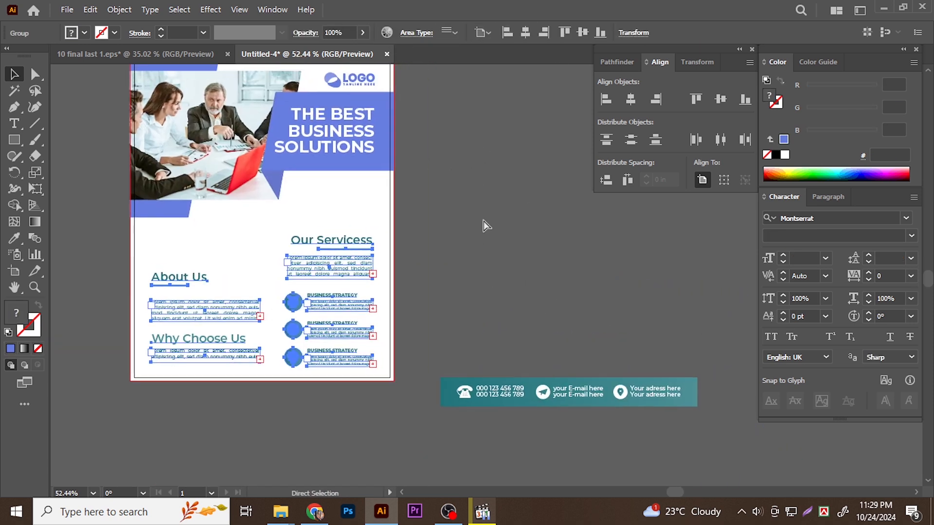
key("ctrl+z")
Step: Group the text blocks and icons with the footer bar and center the group horizontally on the page
left_click_drag(667, 442, 472, 212)
key("ctrl+g")
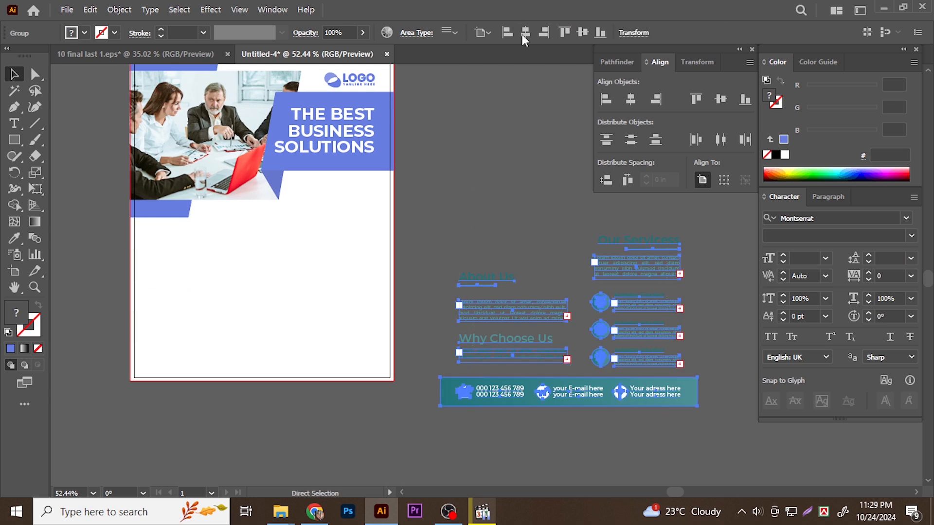
left_click(523, 99)
left_click_drag(317, 251, 392, 181)
left_click(397, 217)
left_click(510, 202)
left_click_drag(373, 236, 409, 270)
Step: Nudge the grouped text blocks and footer bar slightly lower on the page
scroll(409, 270, "up", 3)
left_click_drag(409, 270, 419, 243)
left_click(452, 233)
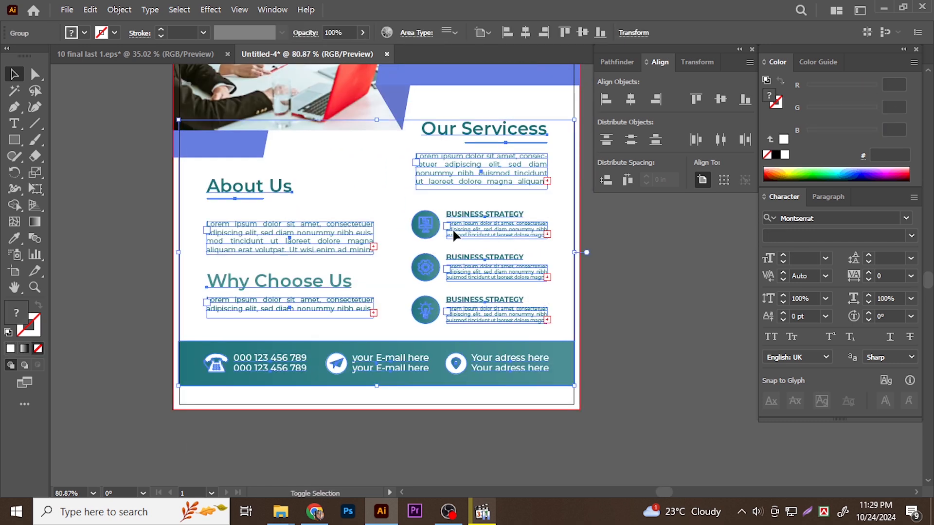
key("Down")
key("Down")
key("shift+Down")
key("shift+Down")
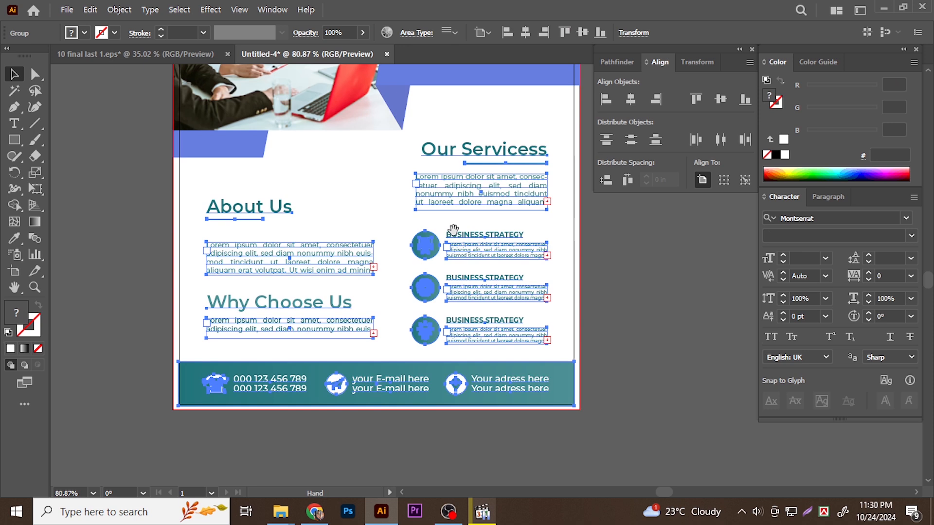
key("shift+Up")
key("shift+Up")
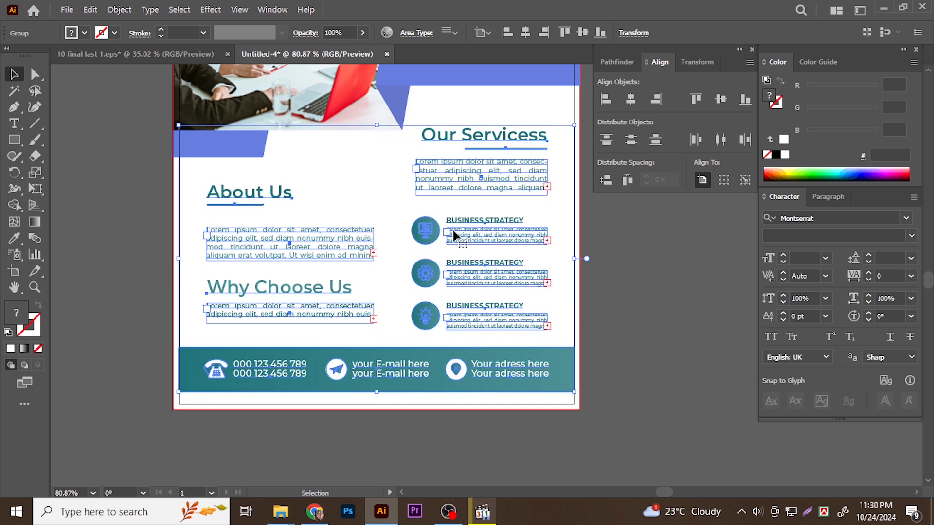
left_click(677, 299)
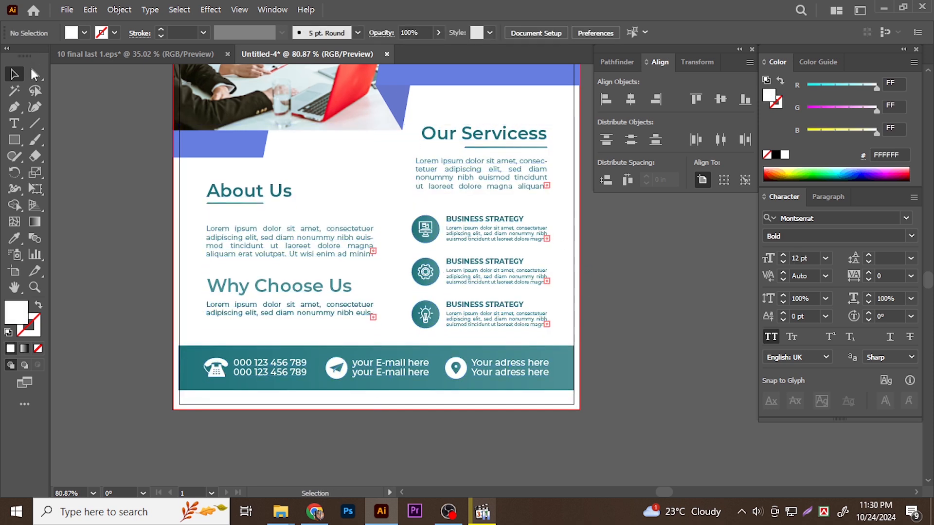
Step: Widen only the teal footer rectangle on both sides so it reaches the page's left and right edges
key("a")
left_click(190, 381)
key("v")
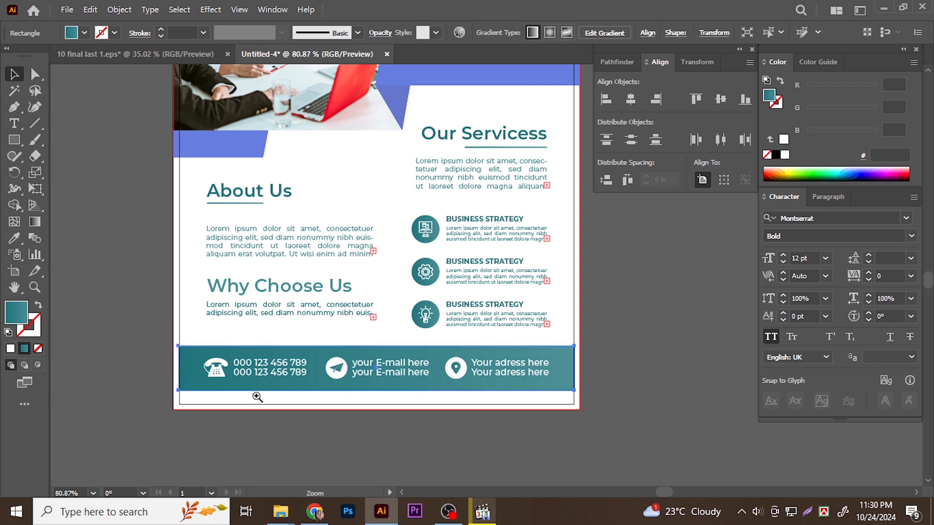
scroll(181, 382, "up", 3, "alt")
left_click_drag(144, 351, 134, 353)
left_click(119, 342)
left_click_drag(394, 349, 195, 368, "ctrl")
scroll(197, 368, "down", 4, "alt")
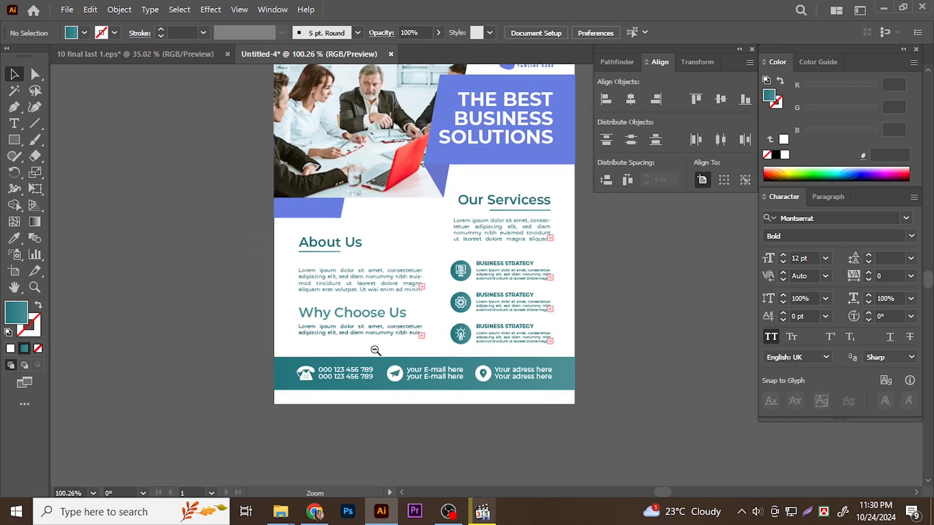
scroll(541, 354, "up", 1)
scroll(535, 350, "up", 1, "alt")
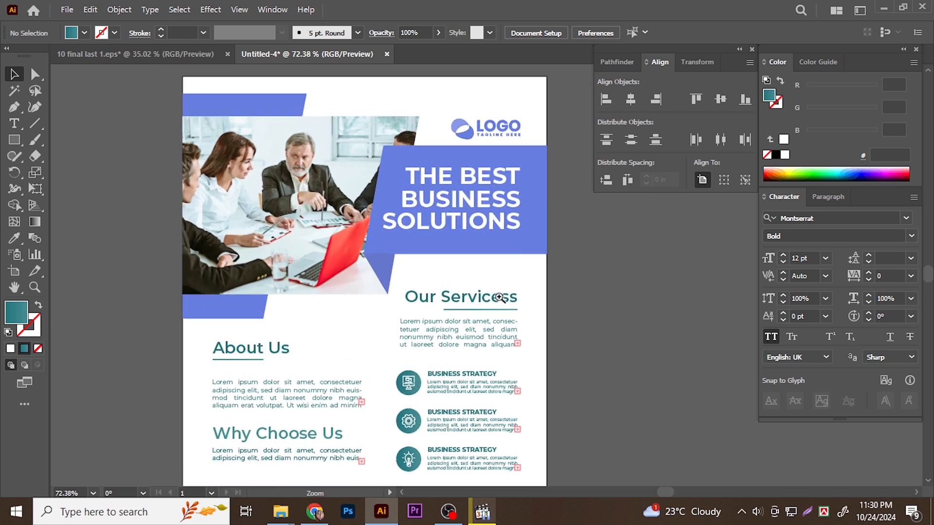
scroll(516, 344, "up", 2)
left_click(507, 264)
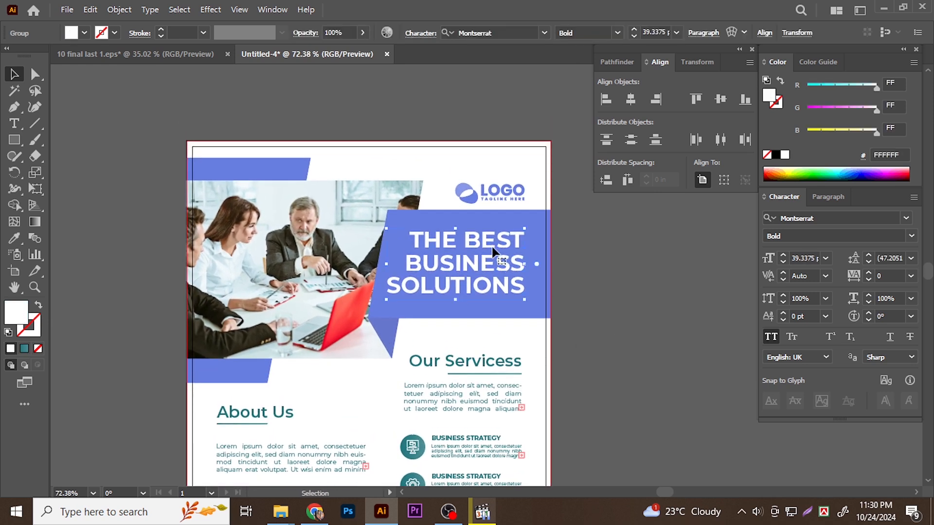
left_click(533, 298, "shift")
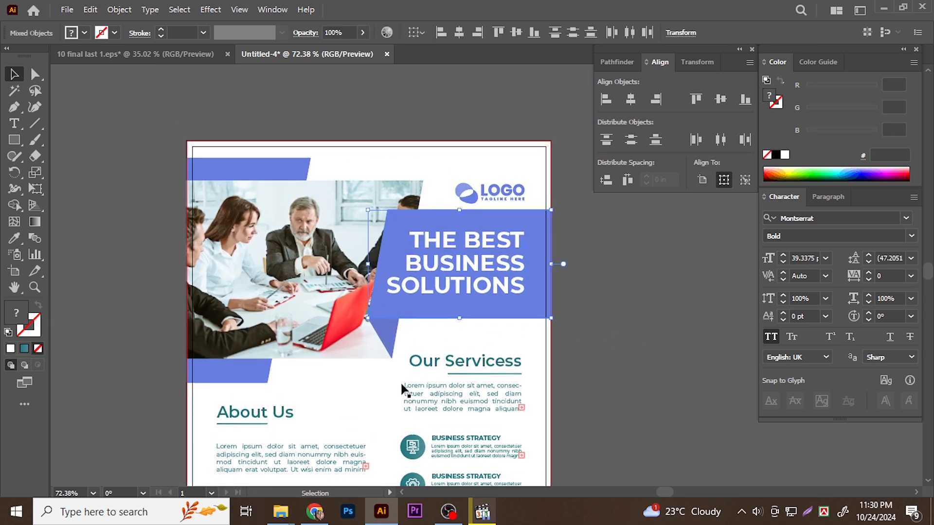
left_click(612, 276)
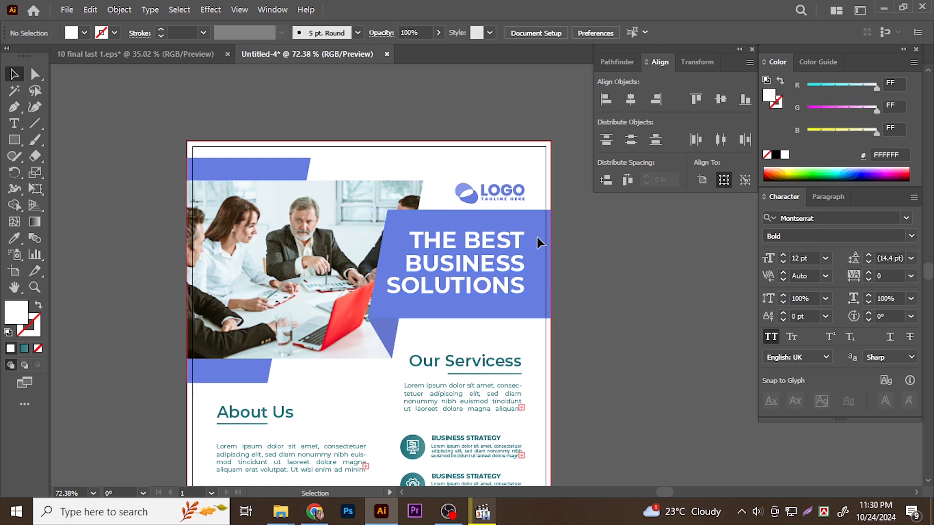
Step: Nudge the logo slightly upward, away from the heading banner
left_click(512, 190)
key("Up")
key("Up")
key("Up")
key("Up")
key("Up")
key("Up")
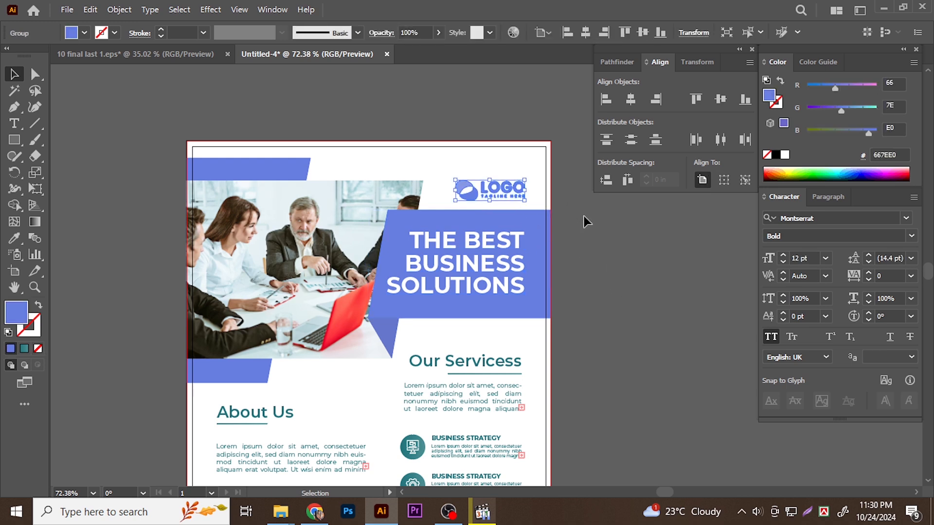
left_click(583, 216)
Step: Nudge the photo, blue shapes, logo and heading together slightly upward on the page
scroll(532, 228, "down", 3)
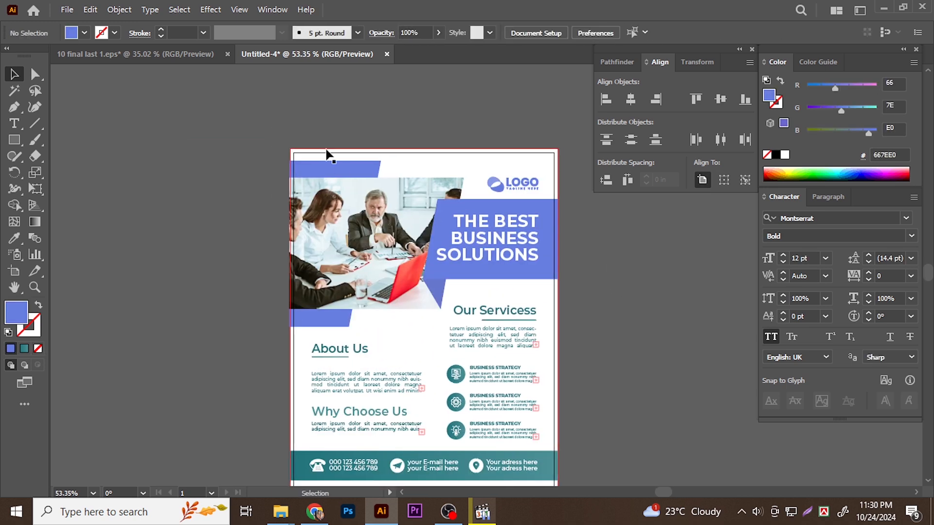
left_click(562, 307)
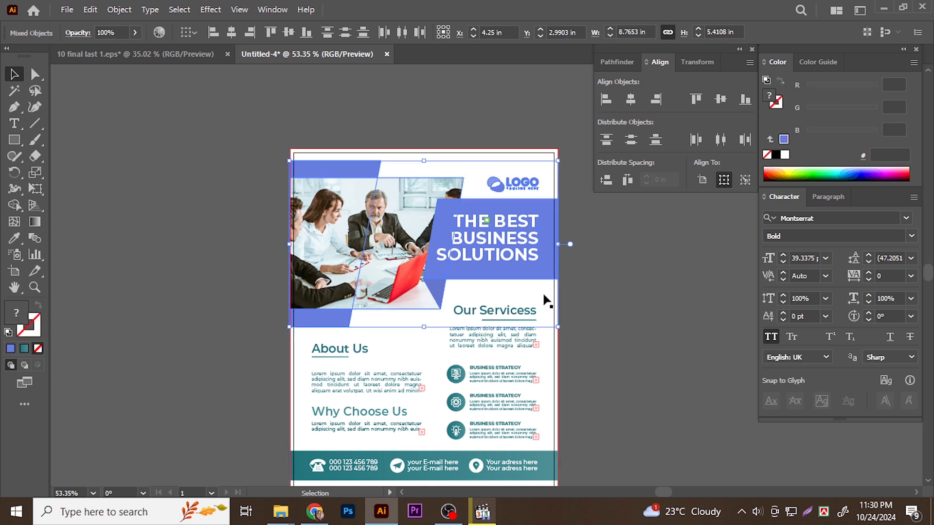
key("Up")
key("Up")
key("Up")
key("Up")
key("Up")
key("Up")
key("ctrl+space")
Step: Select all of the flyer's artwork and open the advanced options of Recolor Artwork
left_click_drag(467, 351, 489, 300)
left_click_drag(592, 428, 591, 434)
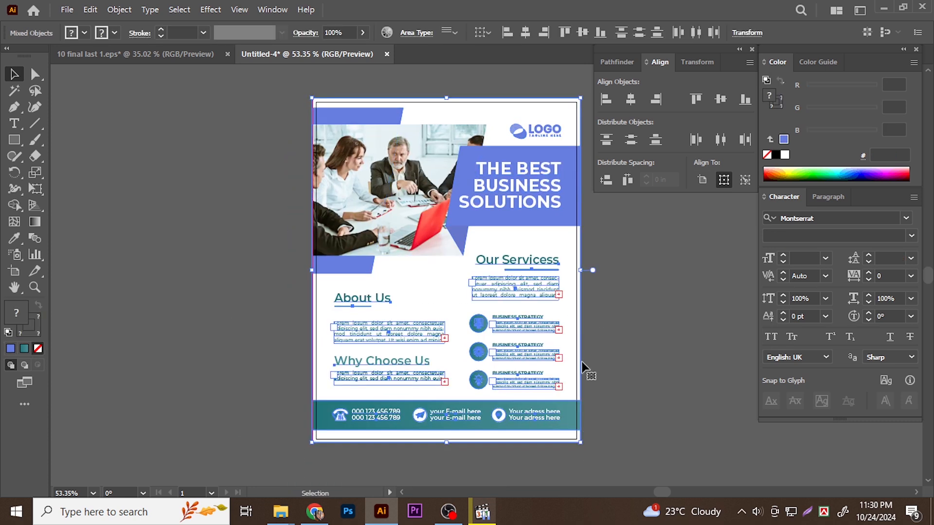
left_click(585, 279)
left_click_drag(552, 284, 532, 299)
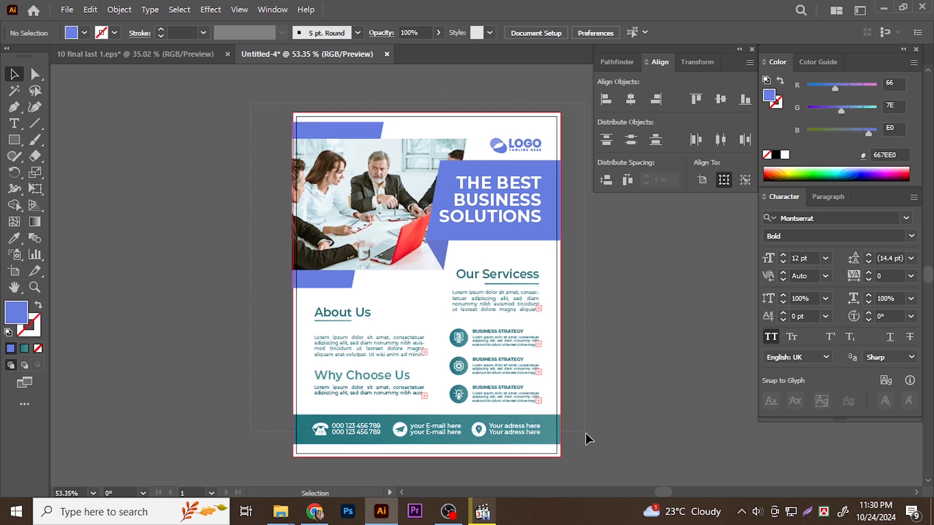
left_click_drag(585, 434, 586, 434)
left_click(91, 11)
mouse_move(167, 265)
left_click(359, 267)
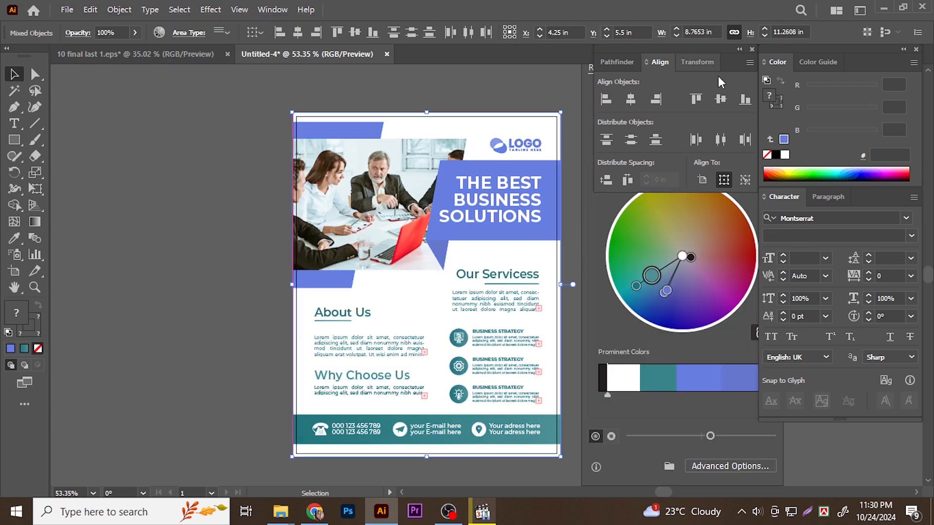
left_click(724, 466)
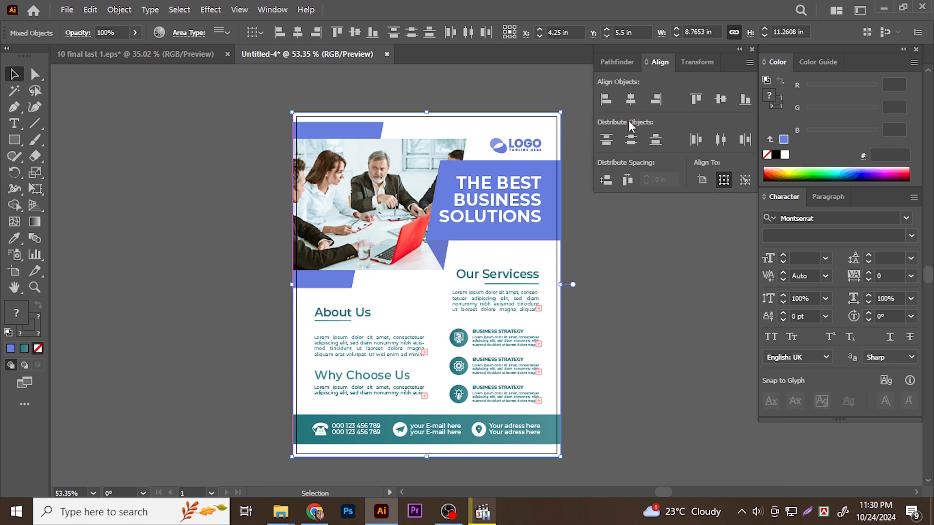
Step: Reduce the selected artwork's new colours to 1 in the Recolor Artwork settings
left_click_drag(658, 19, 698, 18)
left_click(777, 99)
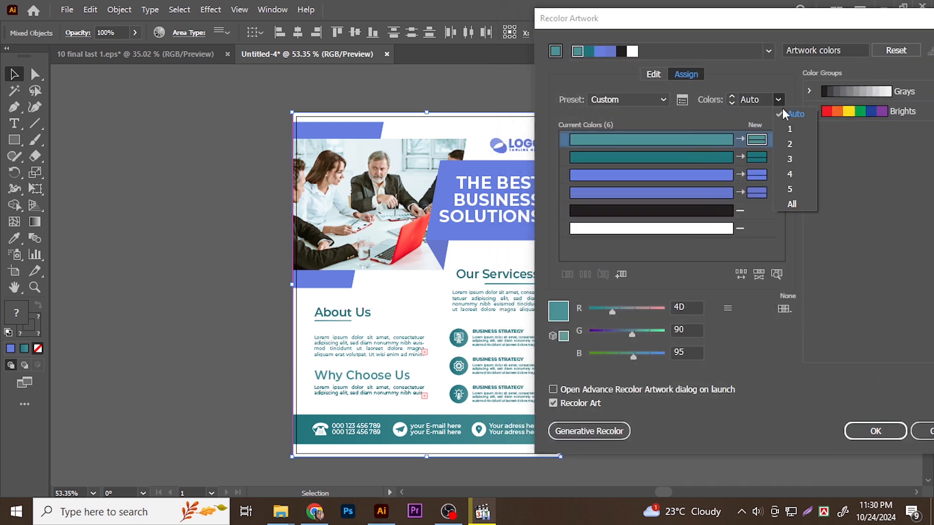
left_click(798, 130)
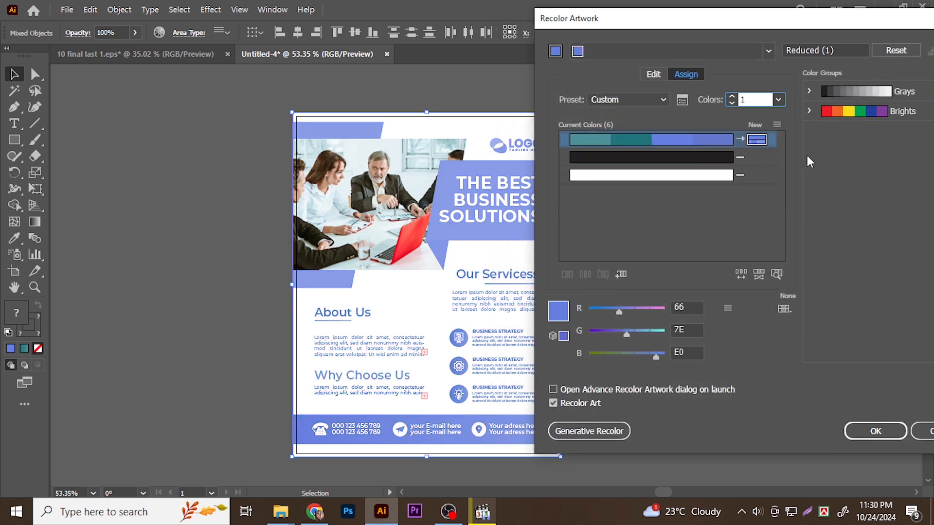
left_click_drag(769, 23, 819, 25)
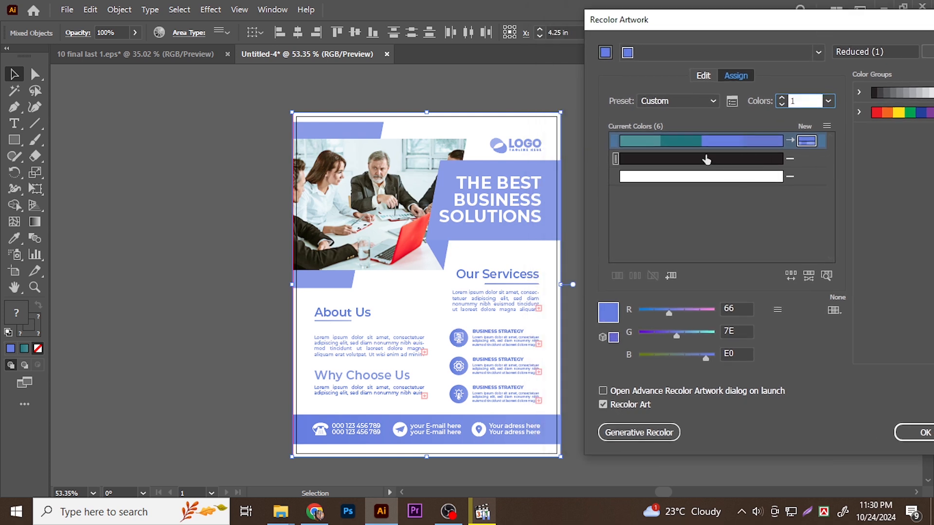
Step: Set the single new colour to R 1F, G 66, B E0, apply the recolouring and deselect the artwork
left_click(656, 311)
left_click_drag(654, 311, 649, 311)
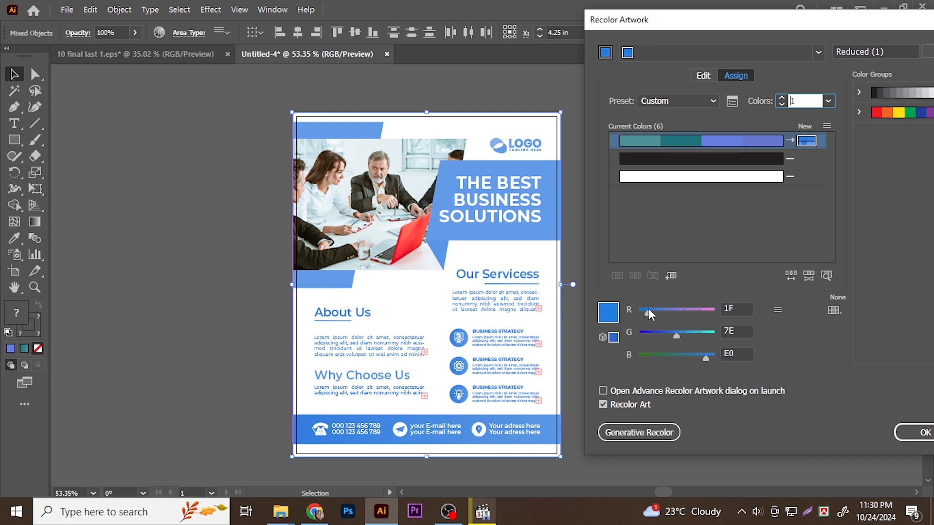
left_click(665, 333)
left_click(671, 333)
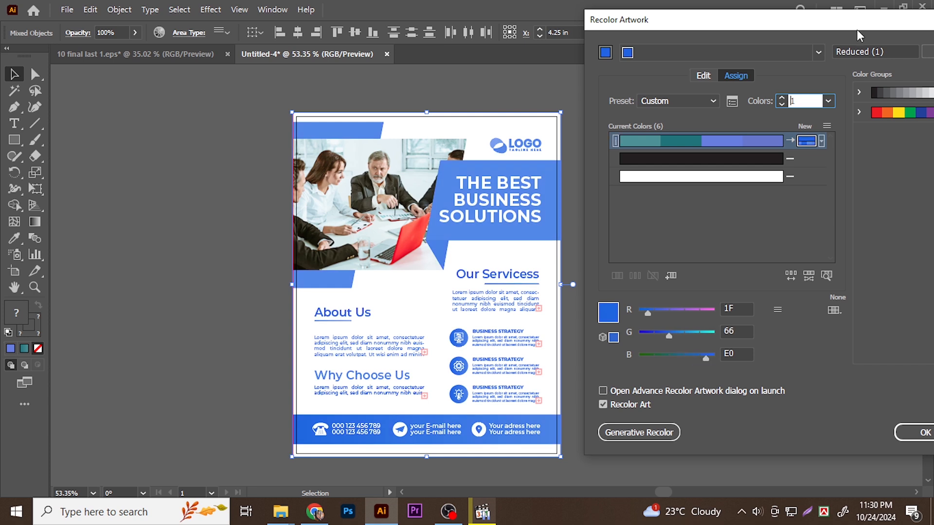
left_click_drag(857, 29, 781, 39)
left_click(849, 443)
left_click_drag(629, 338, 558, 344)
left_click(496, 268)
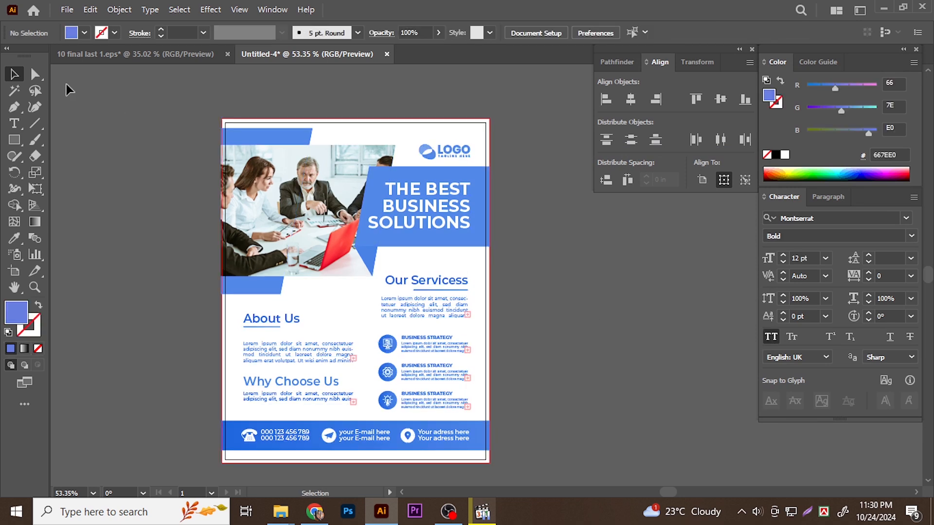
Step: Recolor only the small fold triangle under the heading banner to the darker blue 3379CC
left_click(35, 74)
left_click_drag(202, 187, 449, 255)
left_click(463, 299)
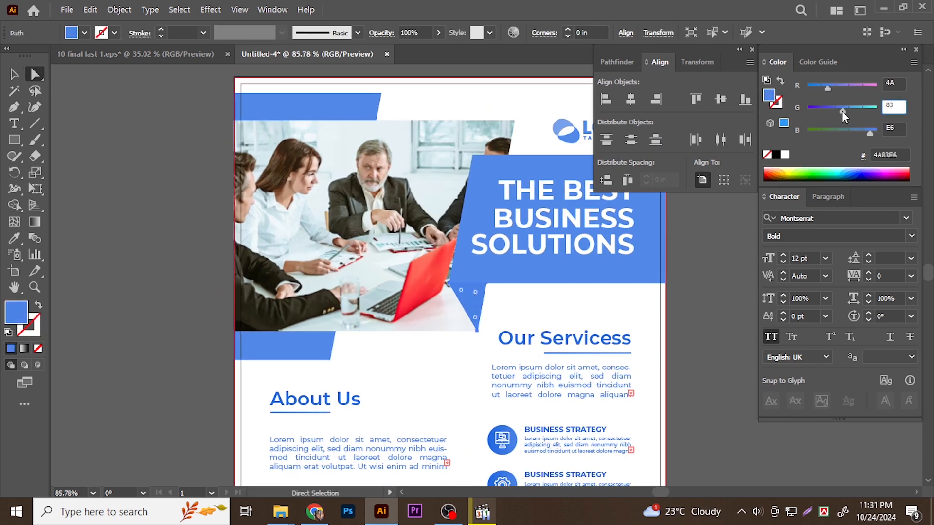
left_click_drag(840, 107, 838, 106)
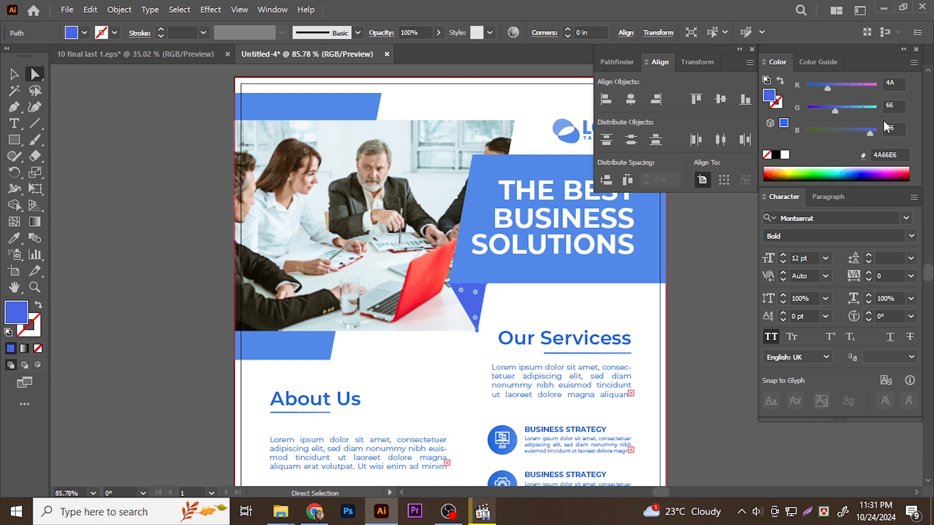
key("ctrl+z")
left_click_drag(869, 130, 862, 130)
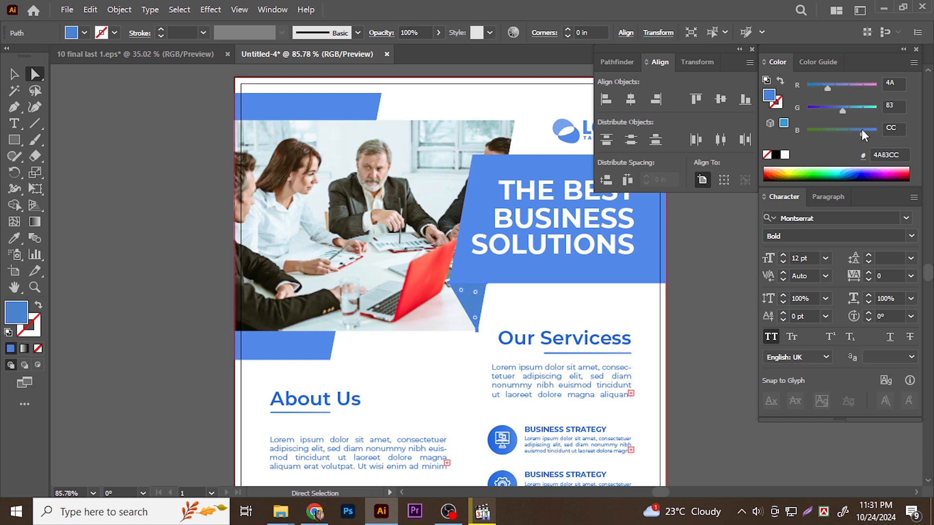
left_click(840, 107)
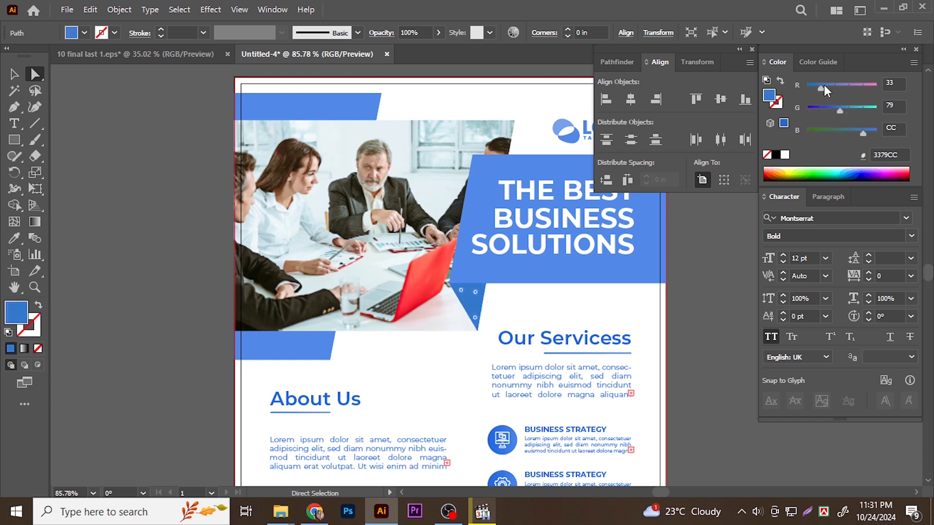
left_click(707, 284)
Step: Try giving the whole logo the fold triangle's darker blue with the Eyedropper
left_click_drag(602, 316, 529, 324)
left_click_drag(529, 325, 431, 316)
left_click_drag(431, 317, 493, 282)
left_click_drag(493, 282, 492, 319)
left_click_drag(501, 254, 565, 251)
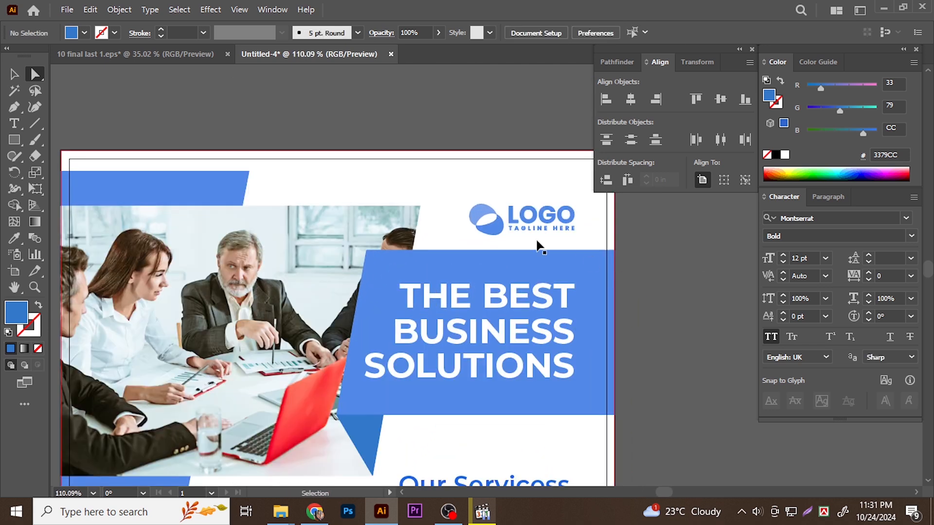
left_click(485, 218)
key("i")
left_click(378, 372)
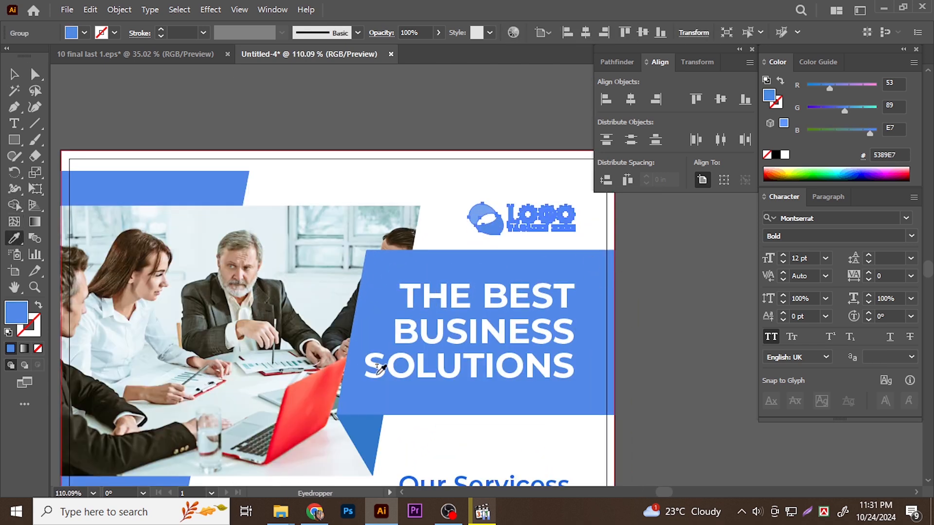
left_click(372, 432)
left_click(652, 385, "ctrl")
left_click_drag(595, 350, 499, 319)
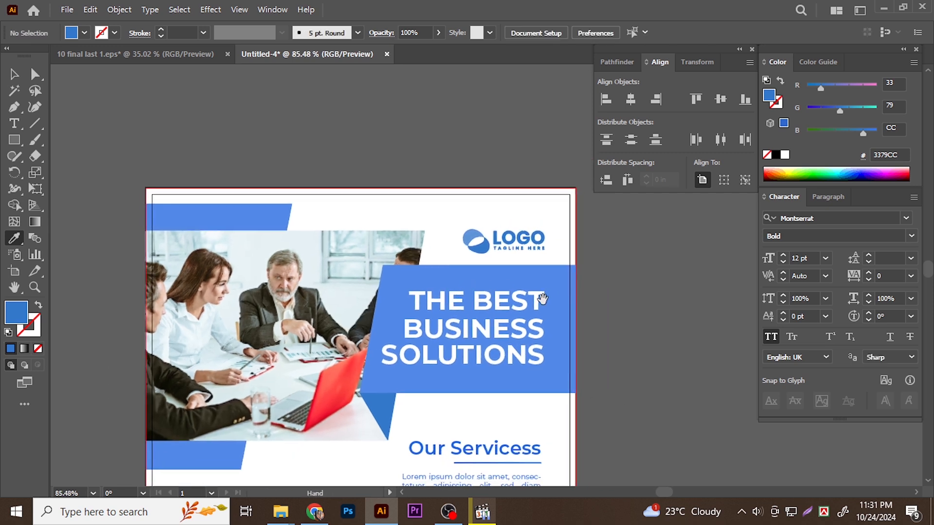
left_click_drag(512, 256, 586, 282)
key("ctrl+z")
left_click(652, 291, "ctrl")
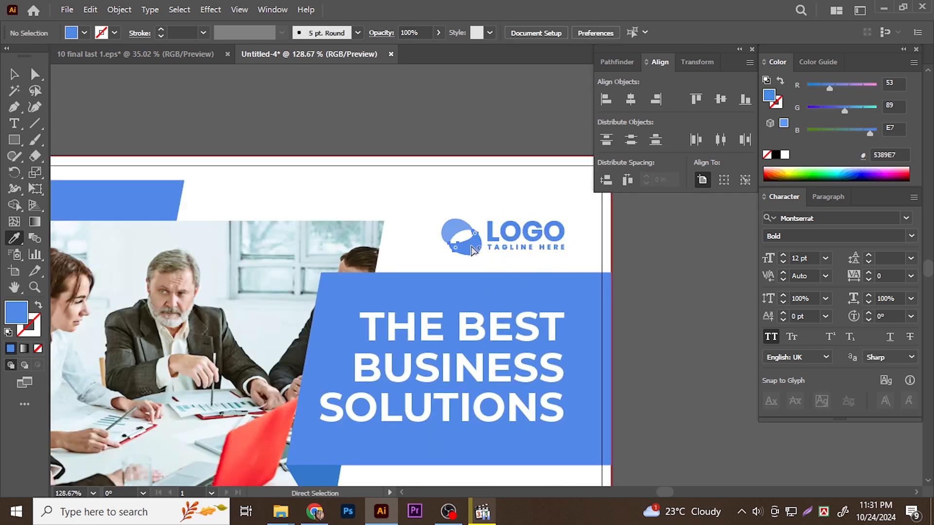
Step: Sample the fold triangle's darker blue onto only the lower part of the logo symbol
left_click(471, 250)
left_click_drag(323, 455, 349, 362)
left_click(347, 390)
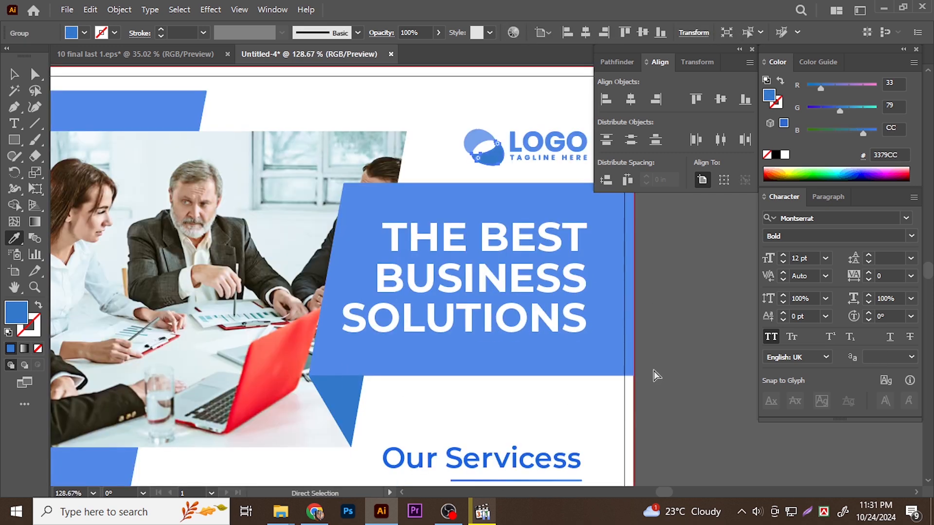
key("ctrl+shift+a")
Step: Nudge the text sections, round icons and contact footer together slightly down the page
scroll(655, 377, "down", 2)
scroll(461, 250, "down", 5)
left_click_drag(457, 310, 411, 335)
left_click_drag(306, 411, 359, 376)
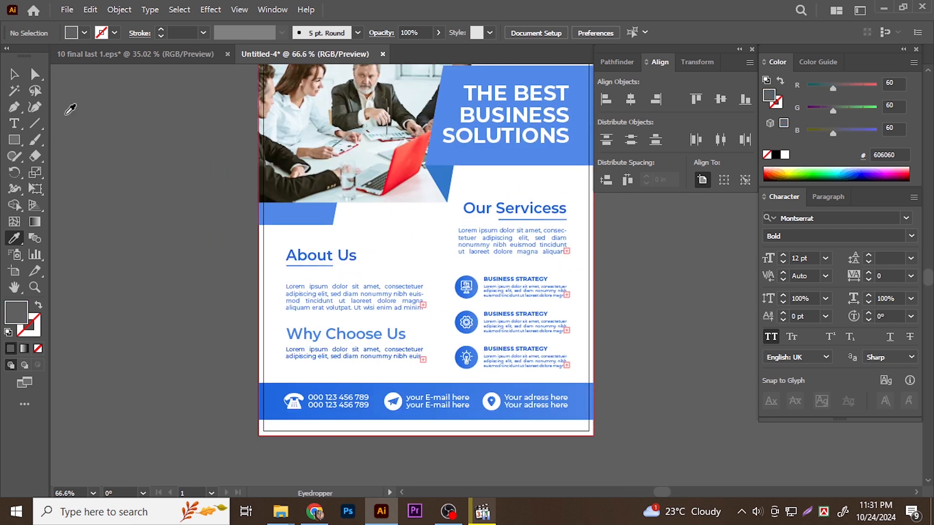
left_click(16, 75)
left_click_drag(444, 408, 485, 429)
key("ctrl+a")
left_click(525, 409)
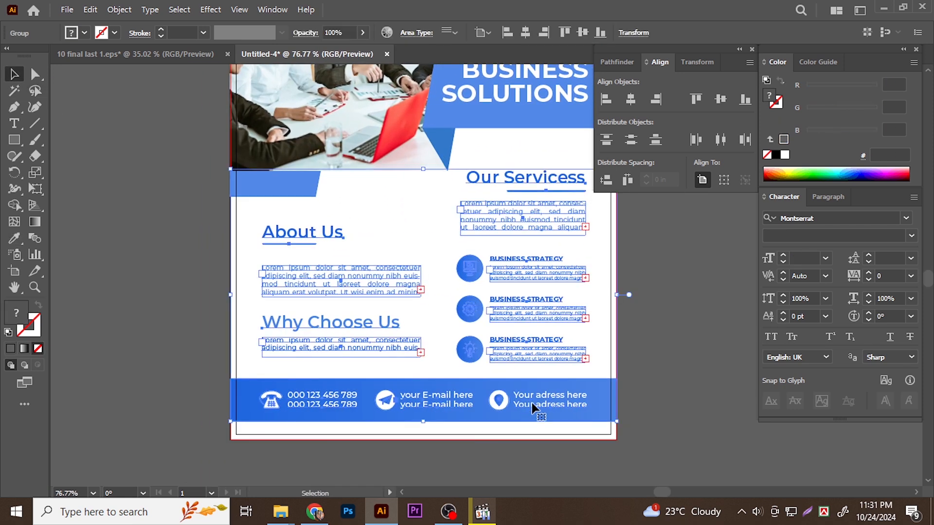
key("Down")
key("Down")
key("Down")
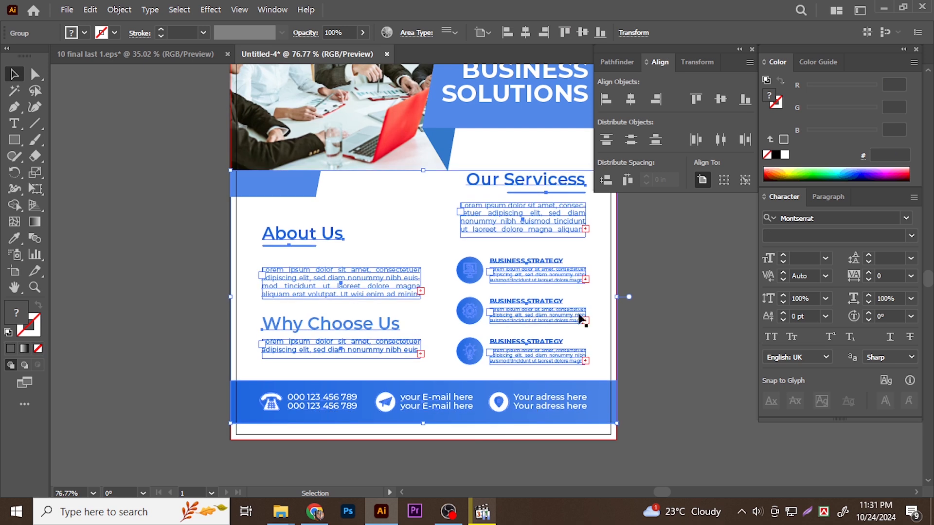
left_click(700, 278)
Step: Draw a grey rectangle covering the About Us paragraph and the Why Choose Us section
scroll(419, 299, "up", 1)
left_click(16, 141)
scroll(238, 292, "up", 4)
left_click_drag(284, 276, 257, 253)
mouse_move(188, 188)
left_mouse_down()
mouse_move(469, 393)
mouse_move(518, 413)
mouse_move(535, 450)
mouse_move(531, 443)
left_mouse_up()
key("v")
Step: Resize the grey rectangle to span from the top icon circle to the bottom one, ending at the circles' centres
scroll(340, 292, "up", 2)
left_click_drag(373, 193, 377, 222)
left_click_drag(419, 362, 411, 267)
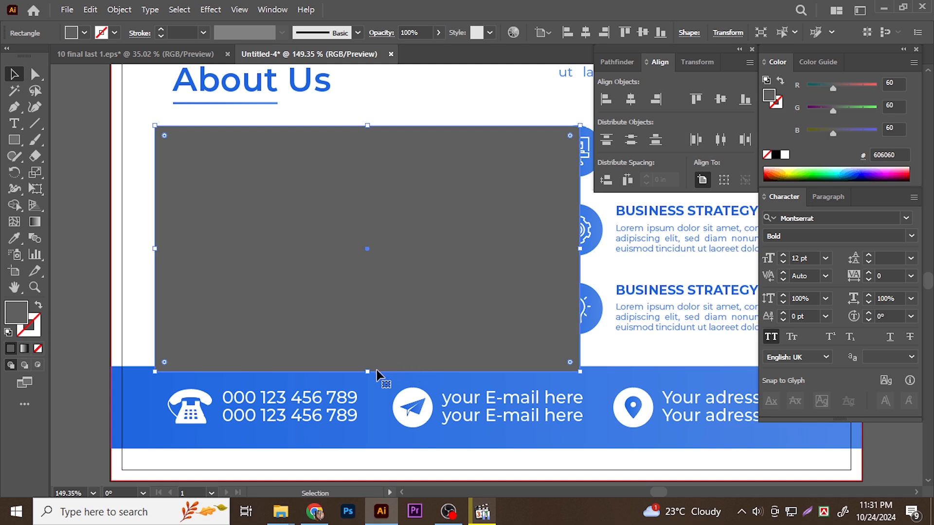
left_click_drag(368, 372, 371, 334)
scroll(399, 329, "up", 2)
key("Up")
mouse_move(502, 279)
left_mouse_down()
mouse_move(441, 278)
mouse_move(501, 279)
left_mouse_up()
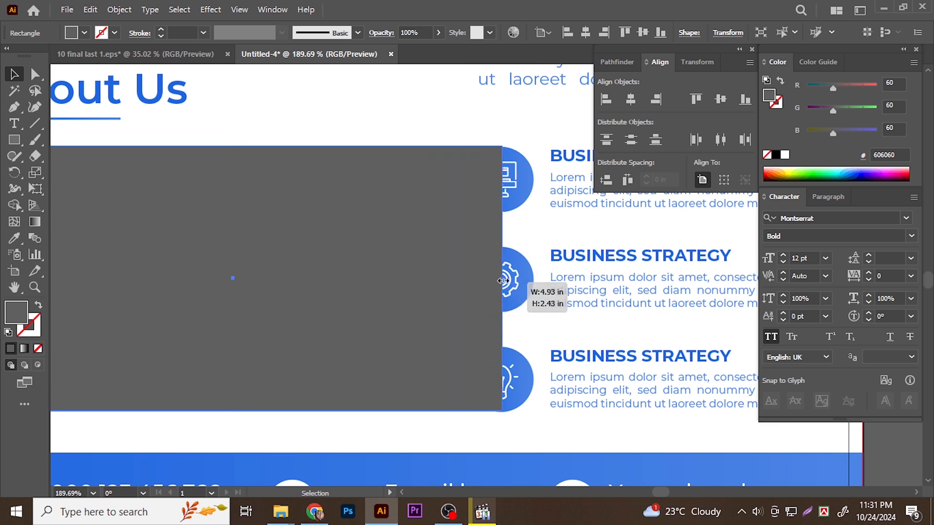
Step: Swap the rectangle to outline only, move its left edge slightly outward, and restore its grey fill
left_click(39, 308)
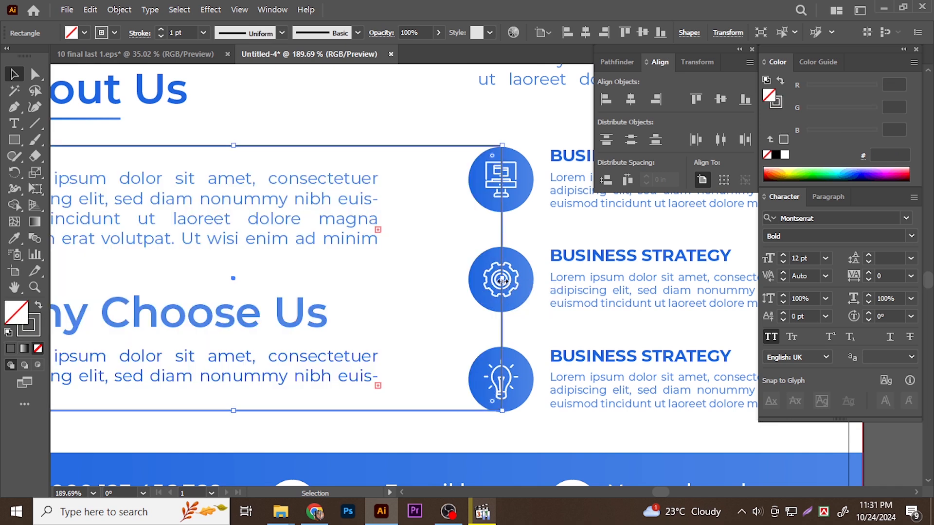
left_click_drag(464, 297, 354, 298)
left_click_drag(355, 298, 427, 298)
left_click_drag(203, 280, 198, 280)
left_click(79, 262)
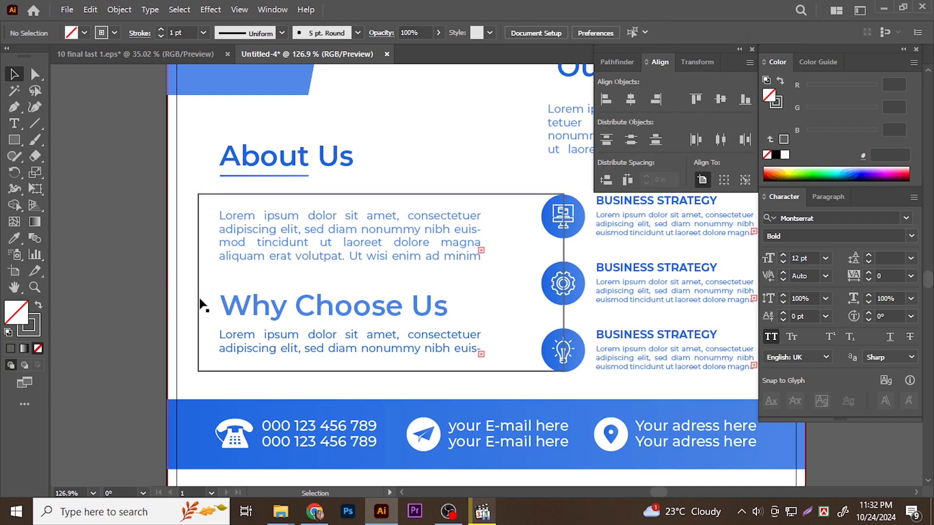
left_click(199, 302)
left_click(39, 304)
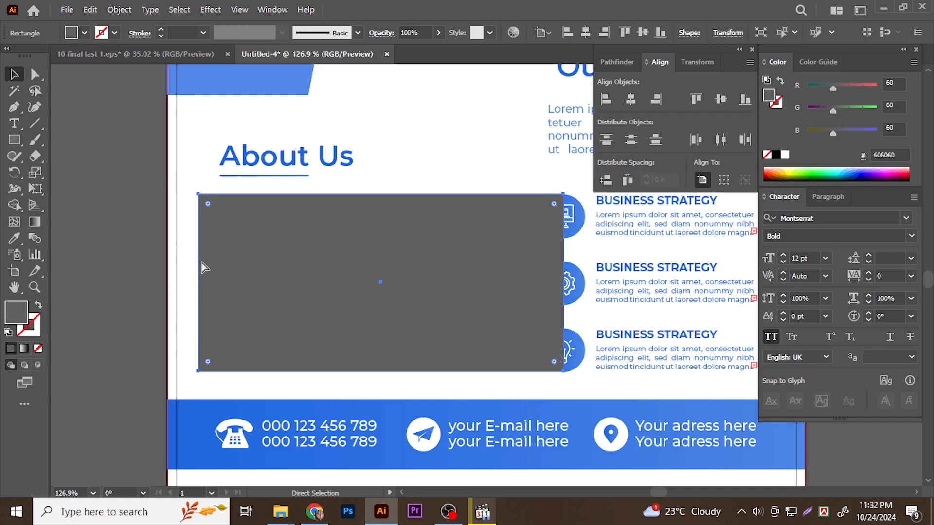
Step: Place the grey rectangle behind the text sections and the round icons
key("Delete")
key("ctrl+a")
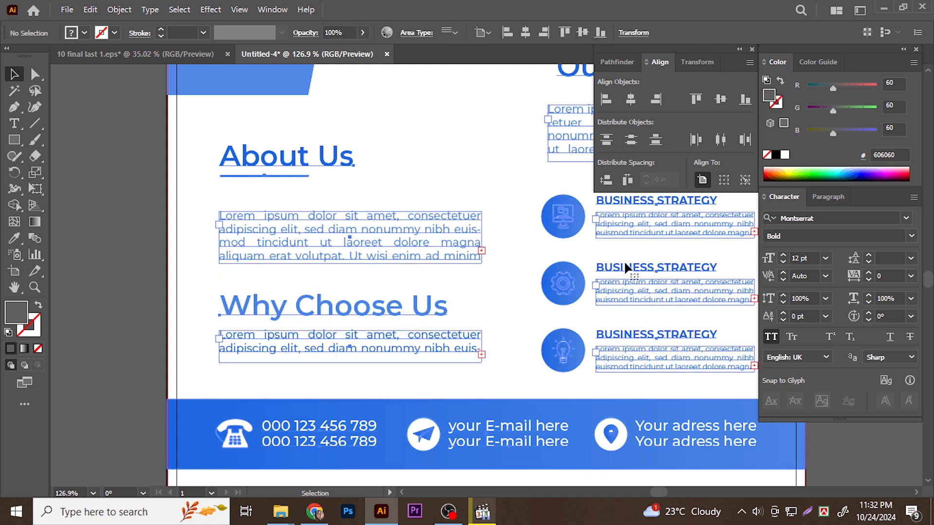
key("ctrl+z")
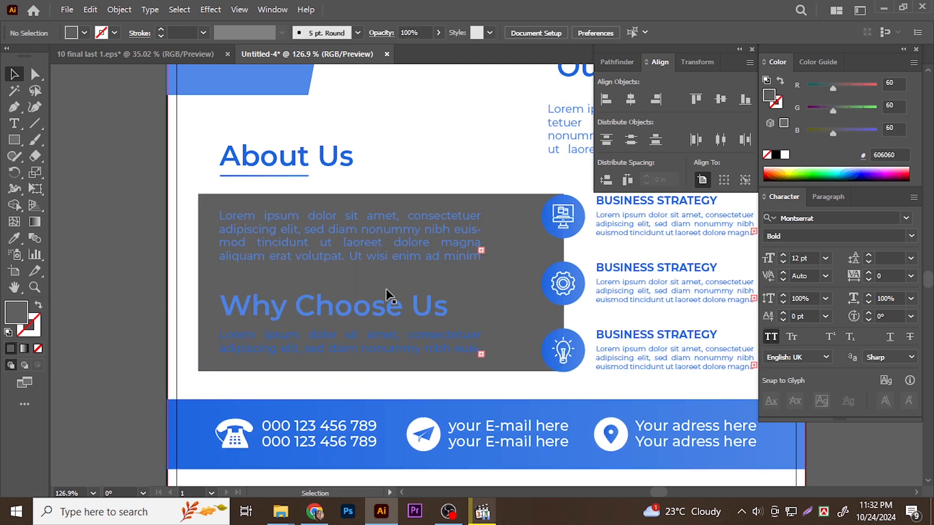
Step: Fill the rectangle with the footer's blue gradient and set its opacity to 10%
key("i")
left_click(197, 422)
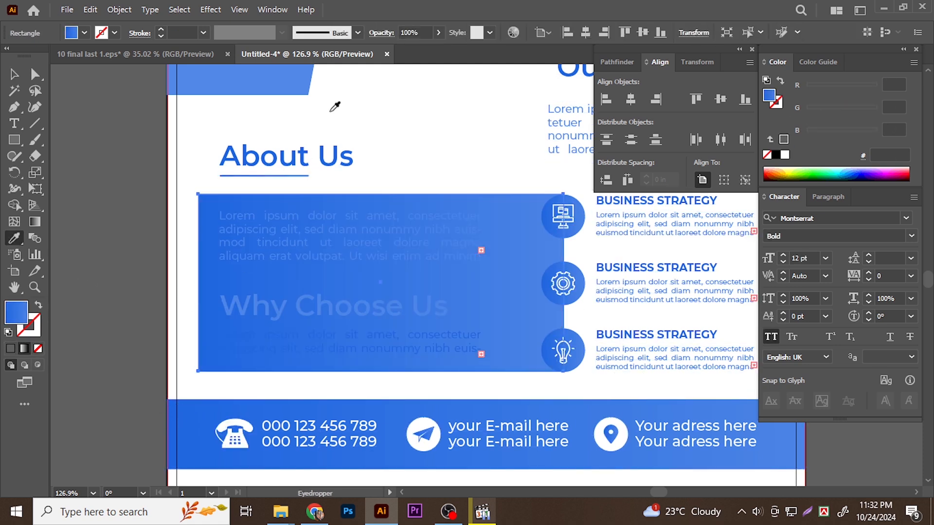
left_click(402, 32)
type("10")
key("Return")
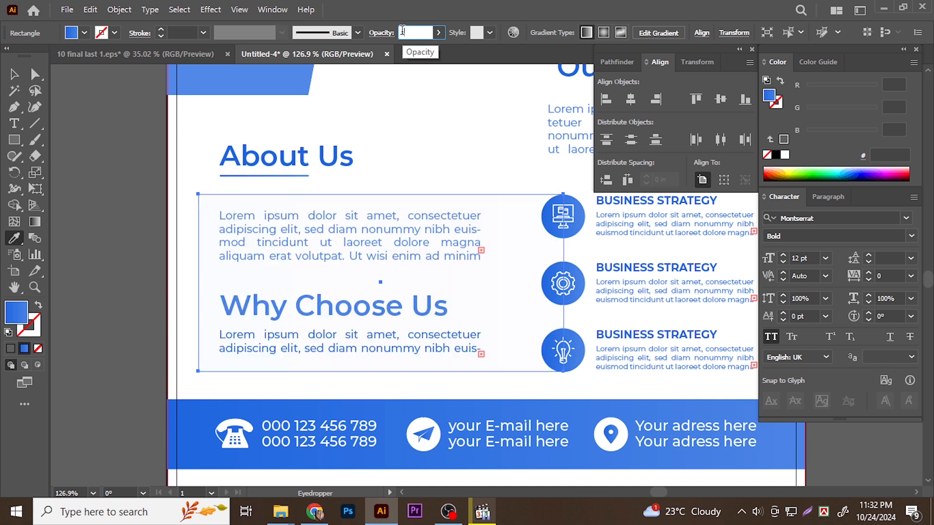
Step: Select the three icon circles and create enlarged copies using Offset Path with about a 0.125 in offset
left_click(36, 74)
left_click(124, 134)
left_click_drag(619, 266, 473, 281)
scroll(473, 281, "up", 3)
left_click(427, 226)
left_click(427, 328, "shift")
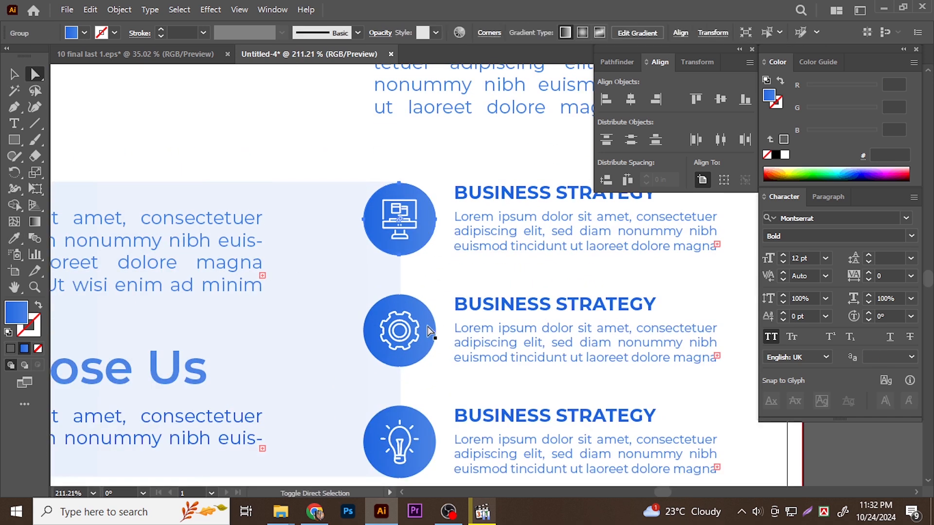
left_click(420, 426, "shift")
left_click(127, 9)
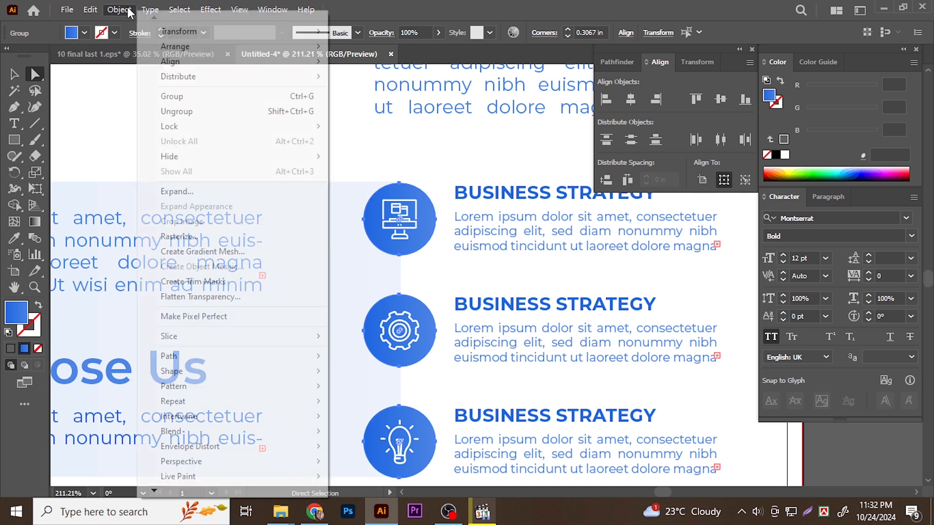
mouse_move(192, 356)
left_click(371, 221)
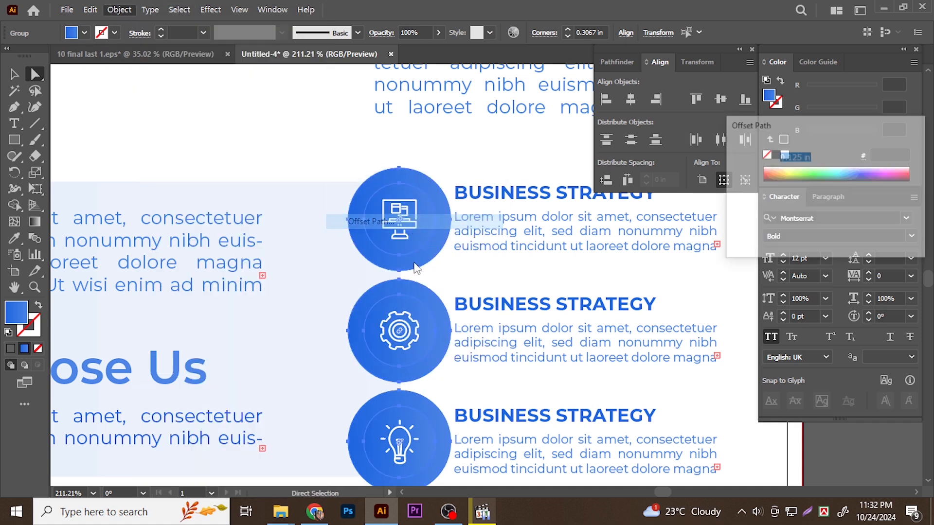
type("0")
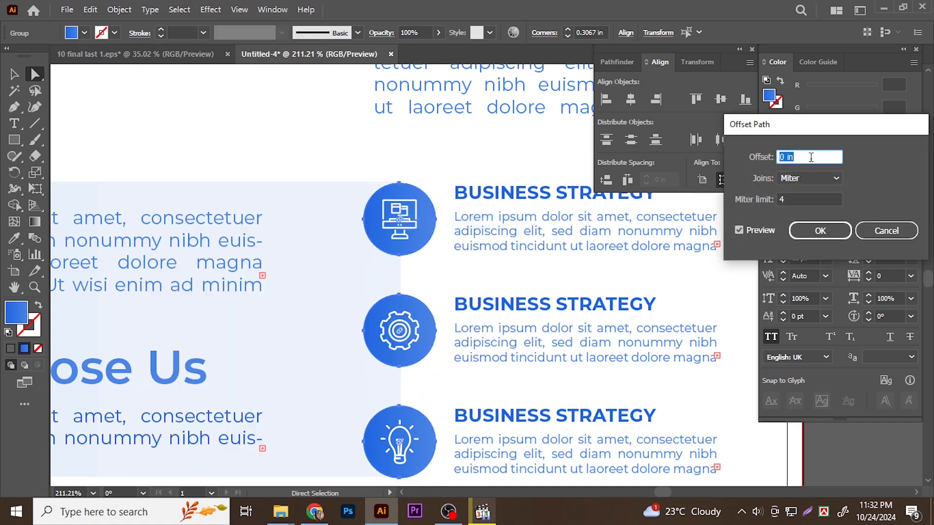
scroll(804, 161, "up", 1)
left_click(820, 229)
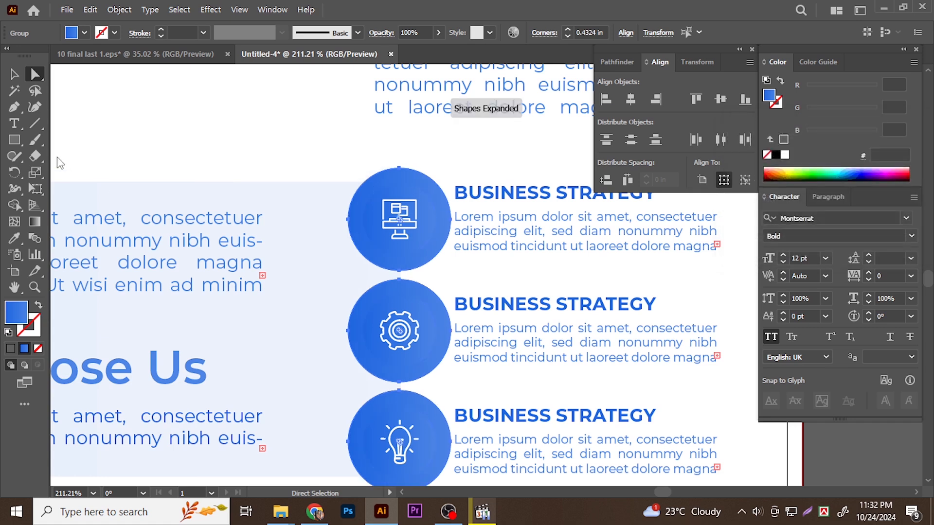
Step: Cut the enlarged circles out of the pale blue panel with Shape Builder, leaving gaps around the three icons
left_click(302, 354)
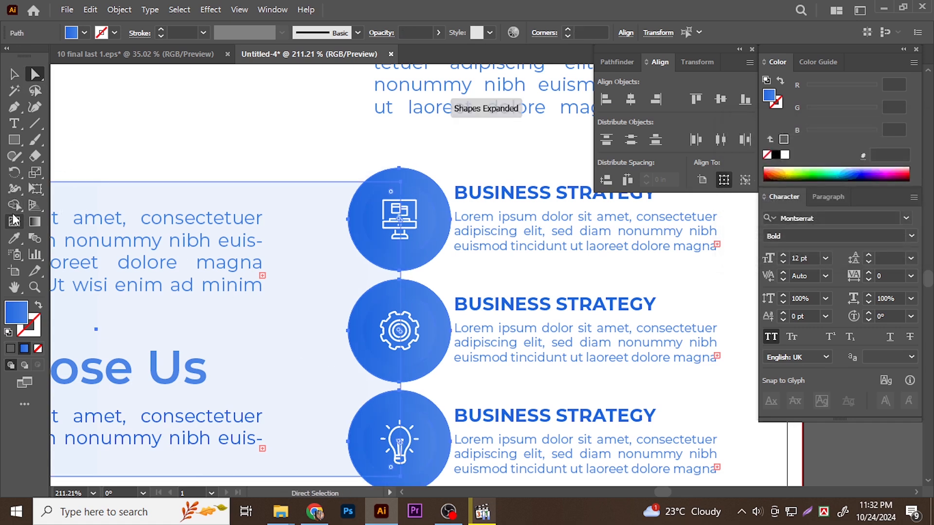
left_click(14, 205)
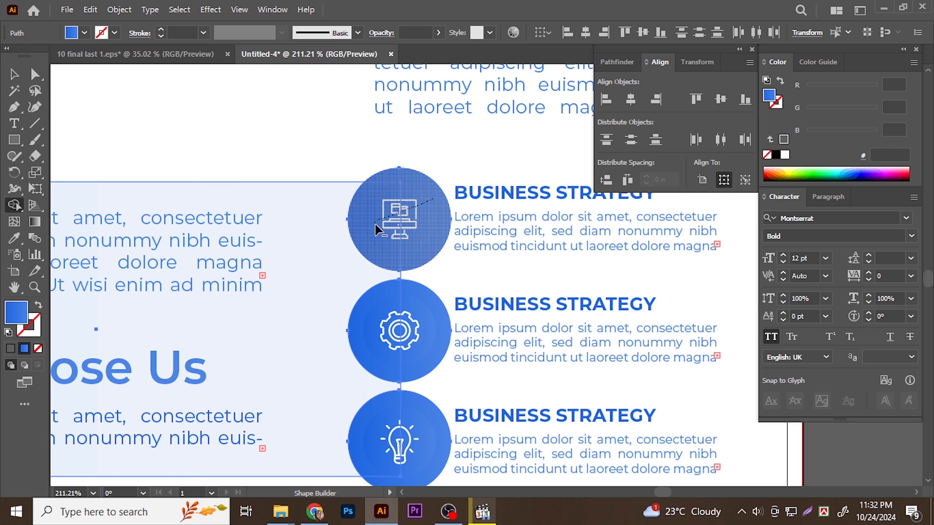
mouse_move(457, 274)
left_mouse_down()
mouse_move(409, 330)
mouse_move(374, 332)
mouse_move(399, 348)
mouse_move(446, 328)
mouse_move(391, 334)
left_mouse_up()
scroll(445, 315, "down", 3)
scroll(481, 314, "down", 4)
left_click_drag(234, 236, 267, 279)
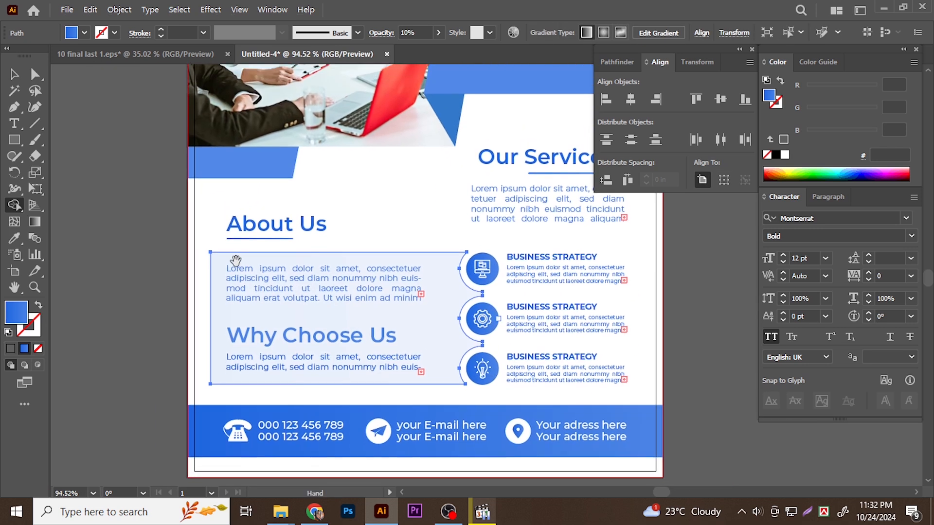
Step: Deselect the artwork and hide all panels to examine the whole flyer
left_click(15, 75)
scroll(371, 302, "down", 3)
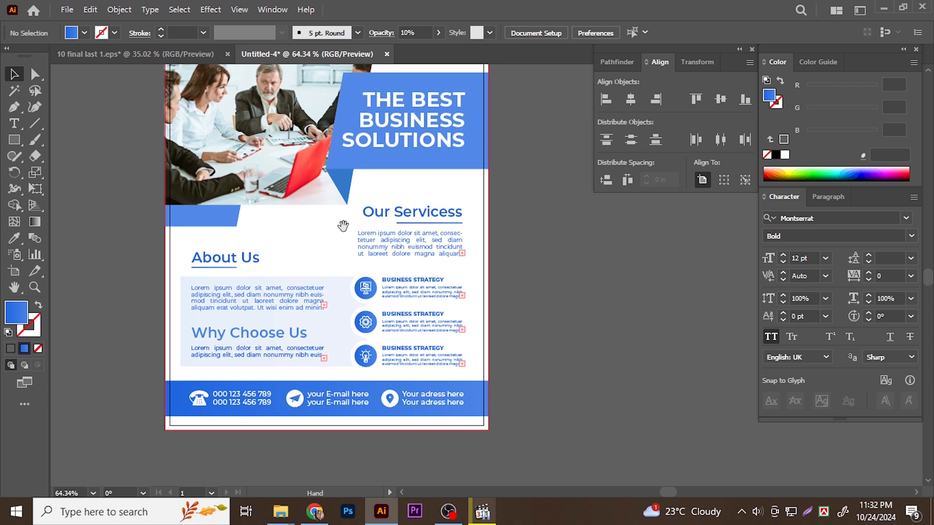
left_click_drag(446, 336, 463, 321)
key("Tab")
left_click_drag(406, 298, 497, 310)
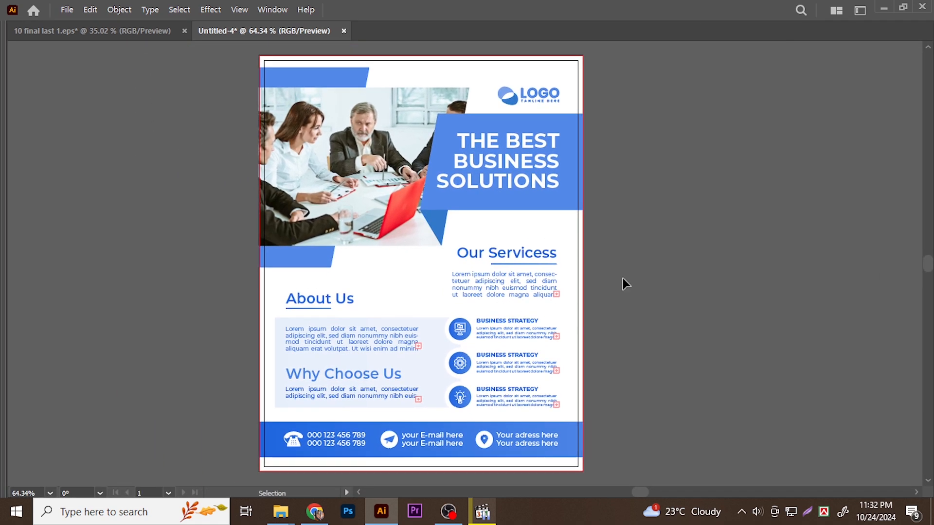